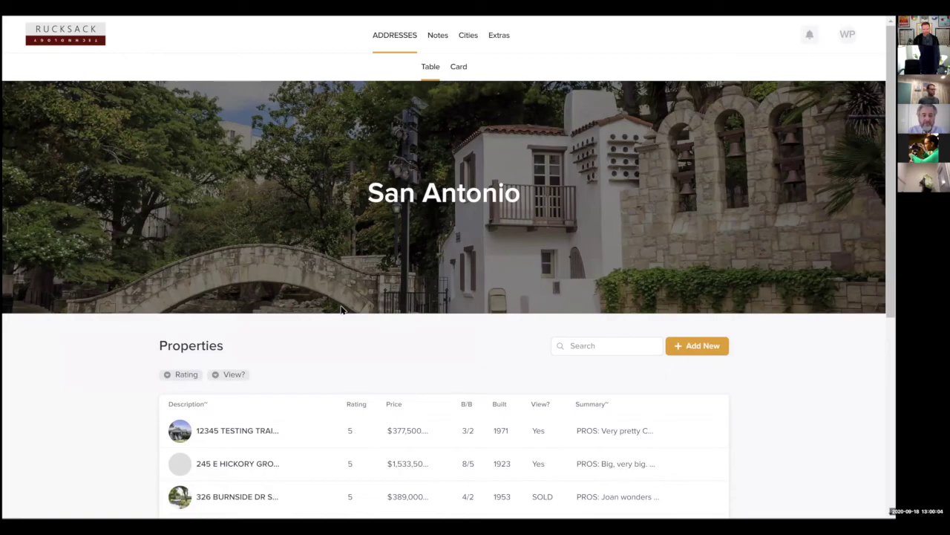
Browse the Properties table, open the sixth listed property, and return to the table of all addresses.
scroll(345, 290, down, 1)
scroll(386, 245, up, 1)
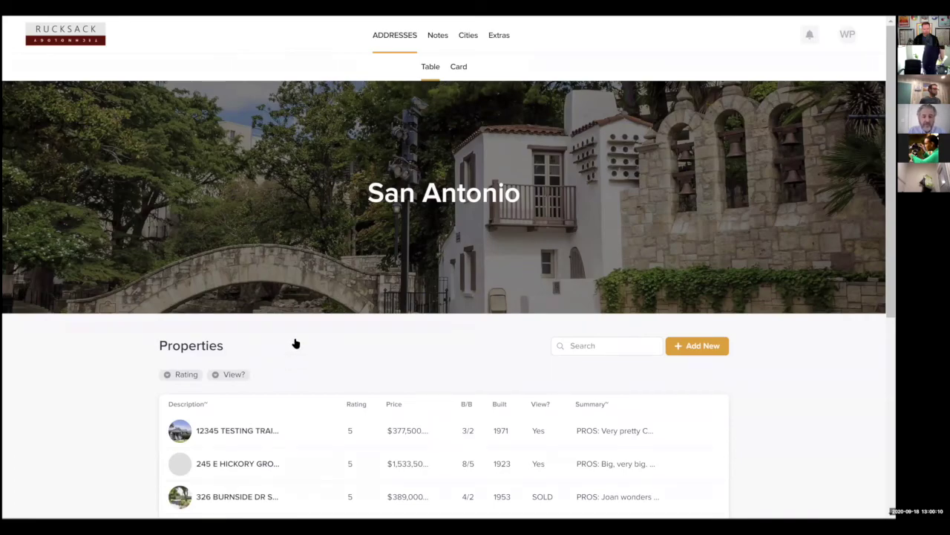
scroll(292, 356, down, 2)
scroll(223, 271, down, 5)
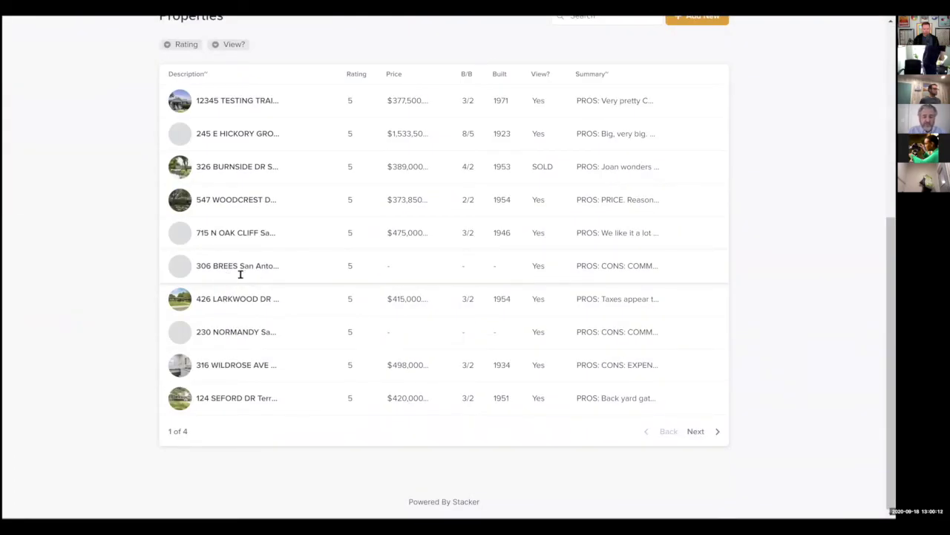
click(242, 270)
click(430, 68)
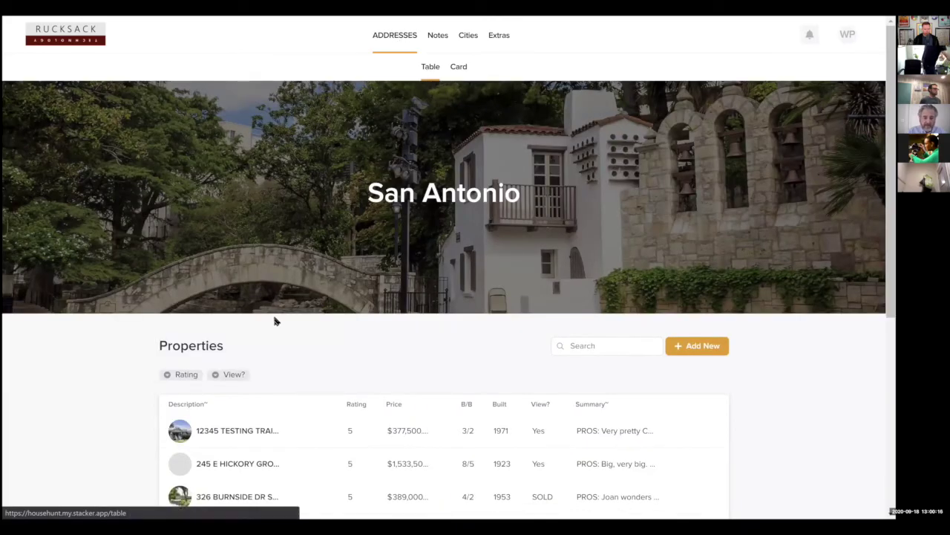
Filter the Properties table to records whose Rating is any of 5 and look through the filtered list.
scroll(192, 91, down, 4)
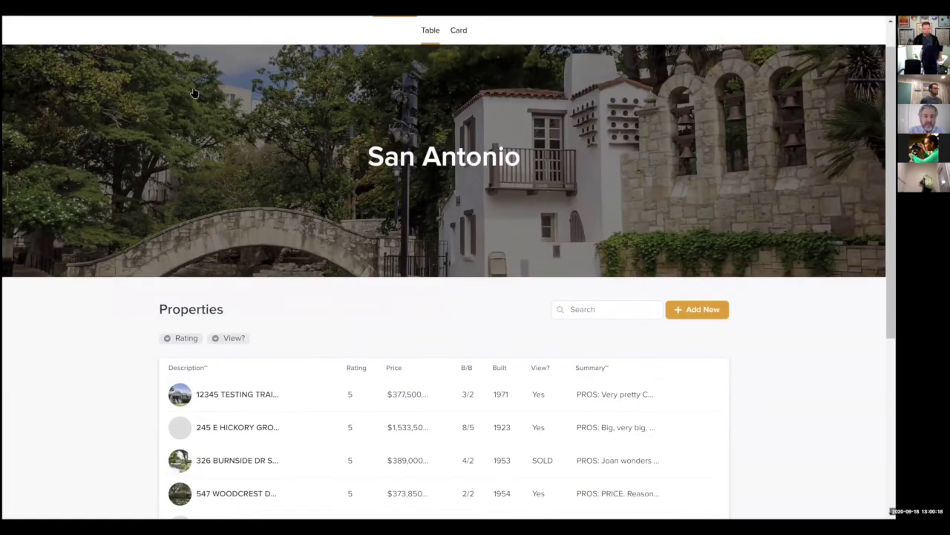
click(187, 84)
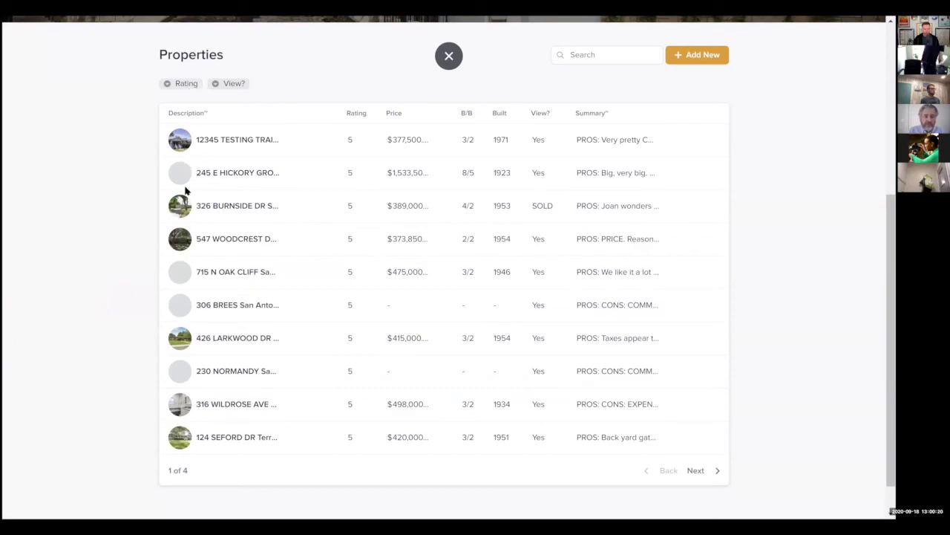
click(173, 182)
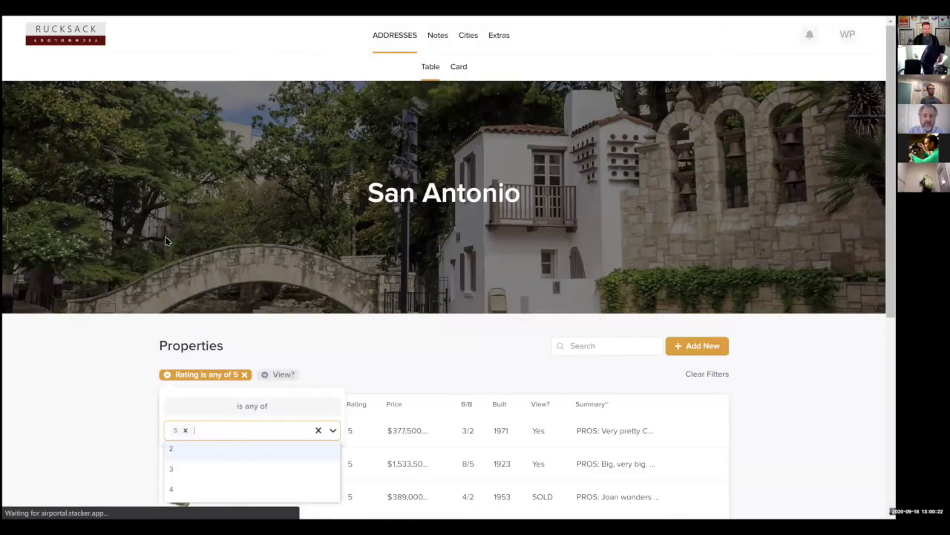
scroll(392, 317, down, 2)
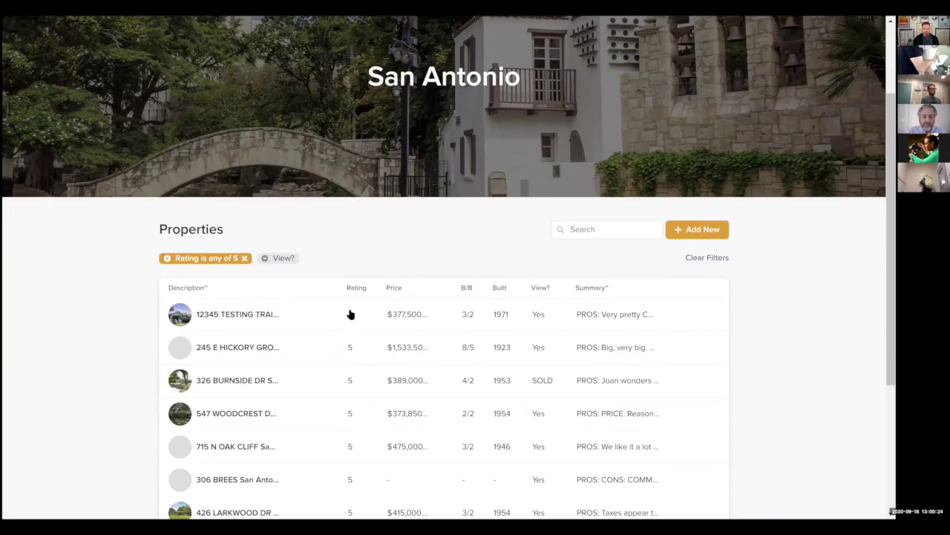
scroll(349, 316, down, 3)
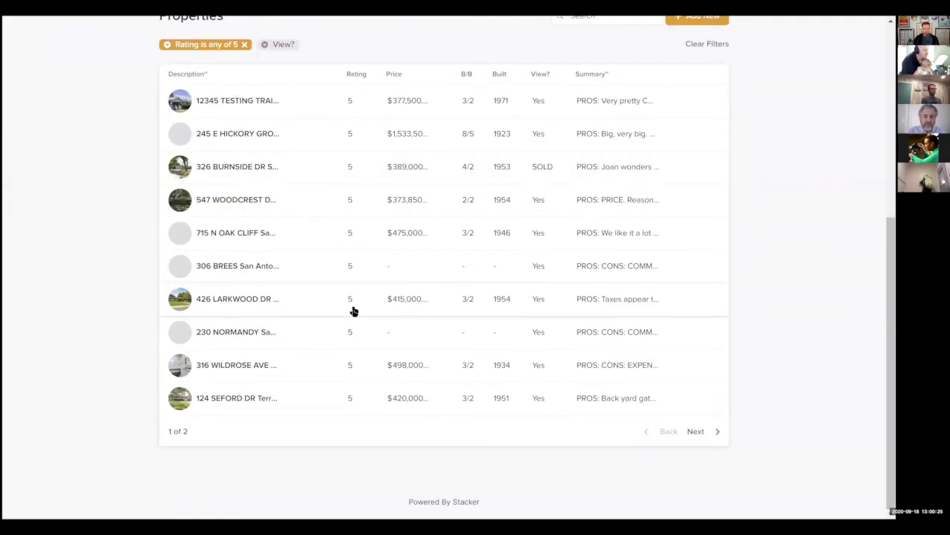
Open the last property on the filtered page and review its facts, links, pros and cons, photos and decision.
click(241, 407)
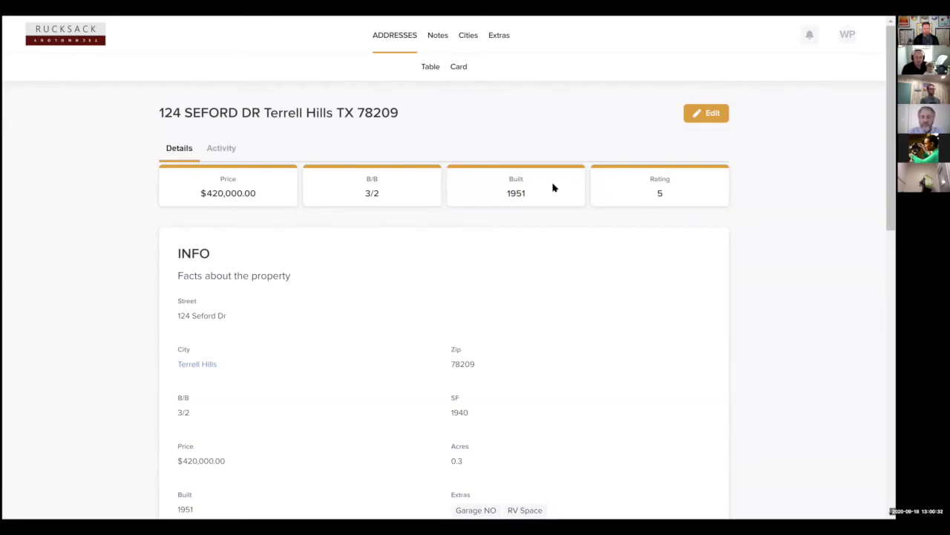
scroll(424, 187, down, 3)
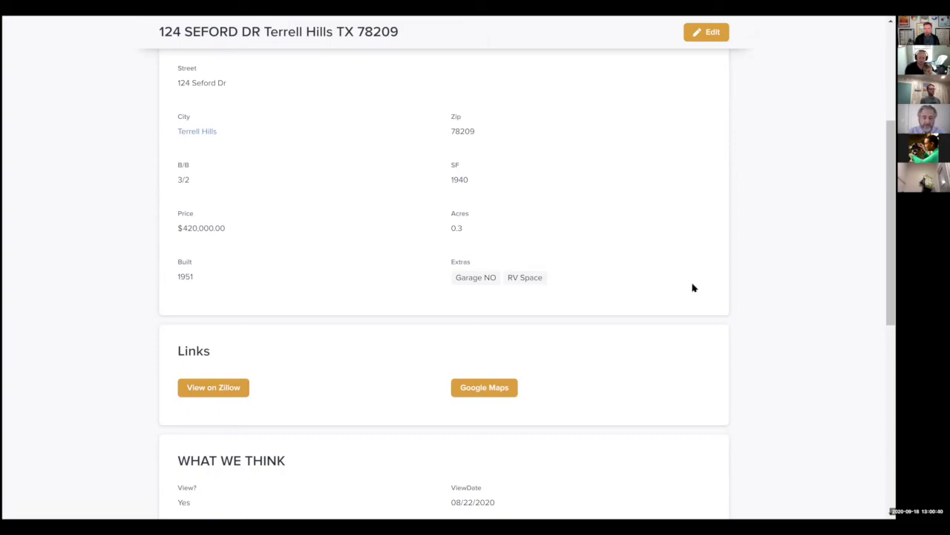
scroll(677, 287, down, 10)
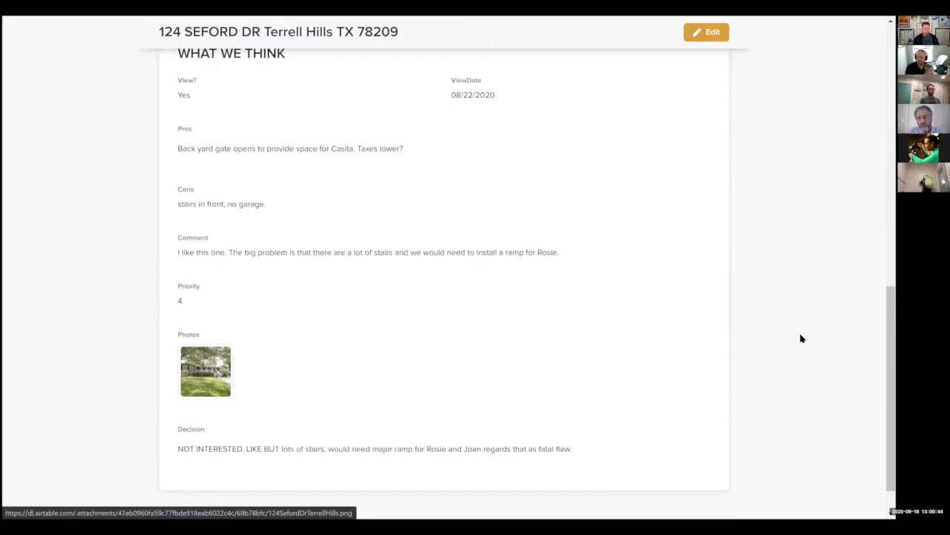
scroll(699, 355, up, 10)
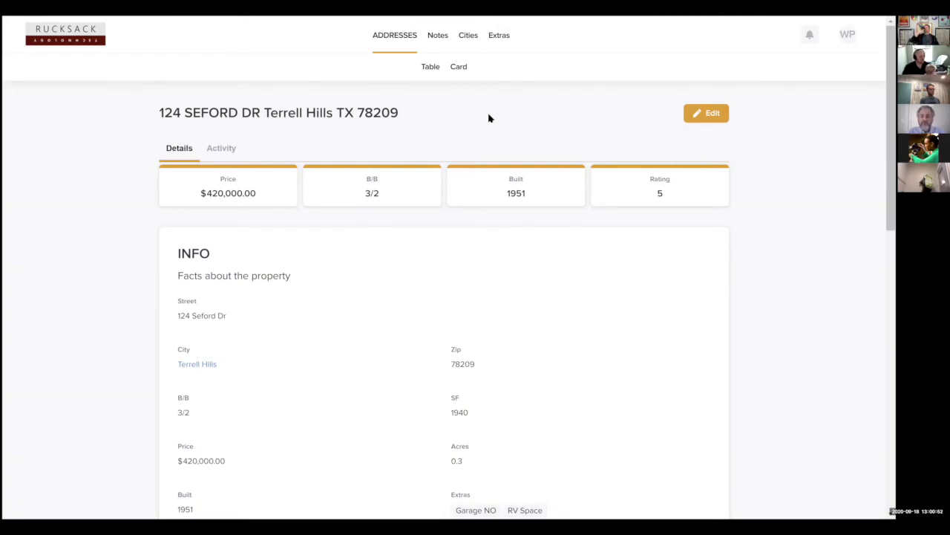
scroll(413, 355, down, 3)
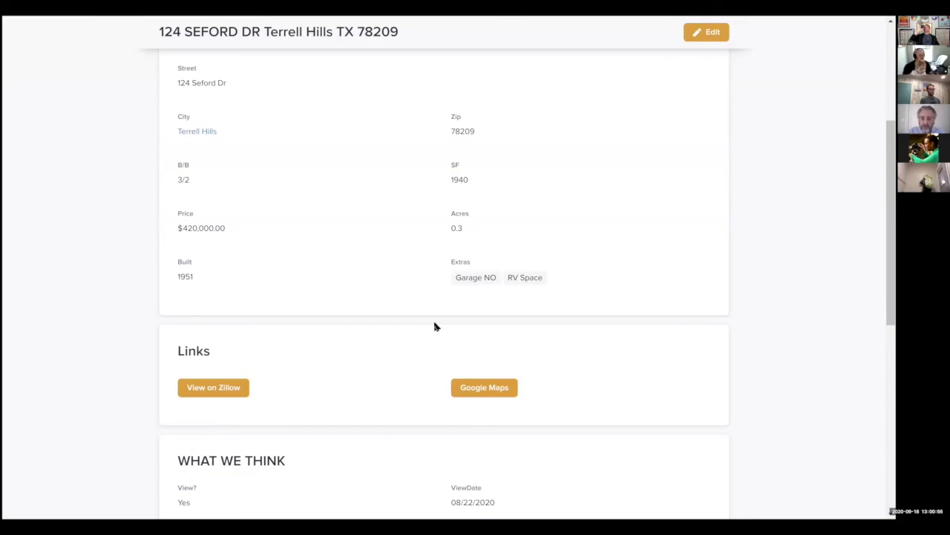
View the property activity calendar from the Extras page and close it again.
click(506, 46)
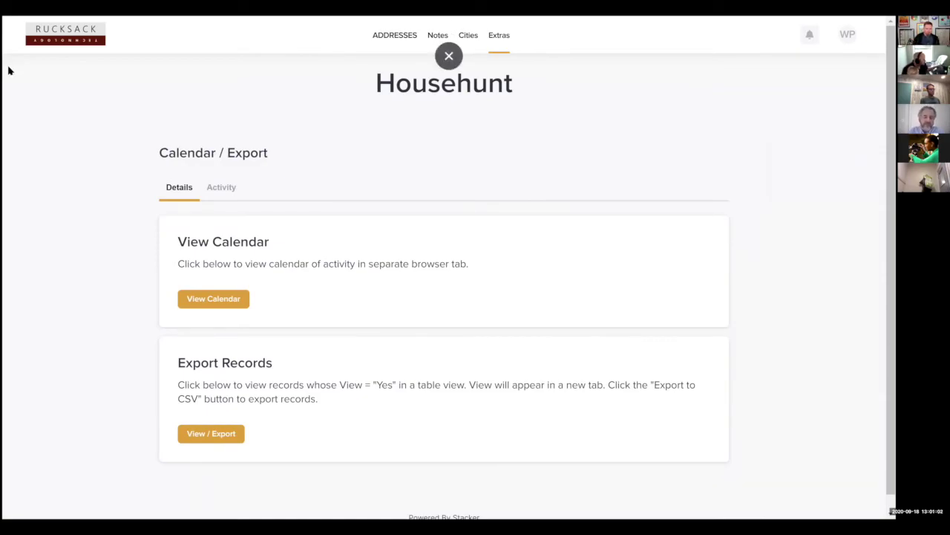
click(233, 303)
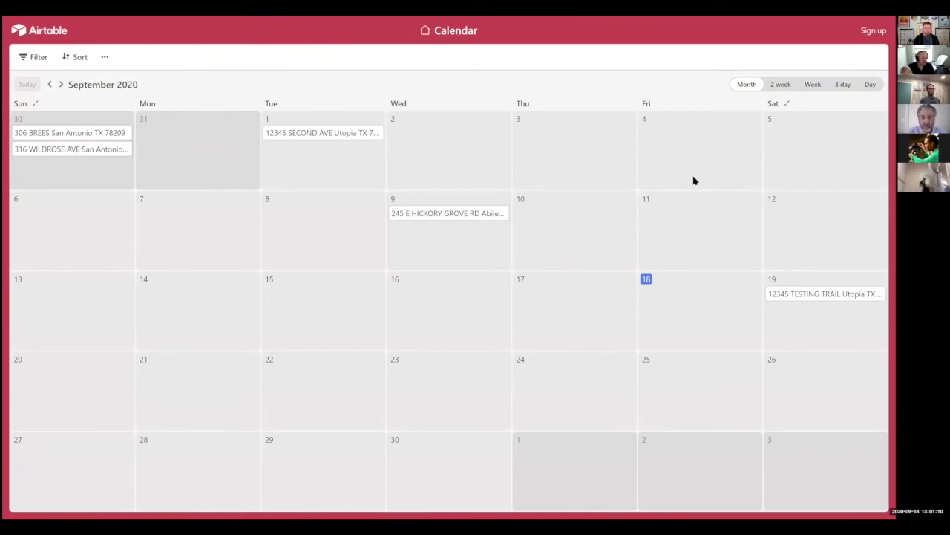
key(ctrl+w)
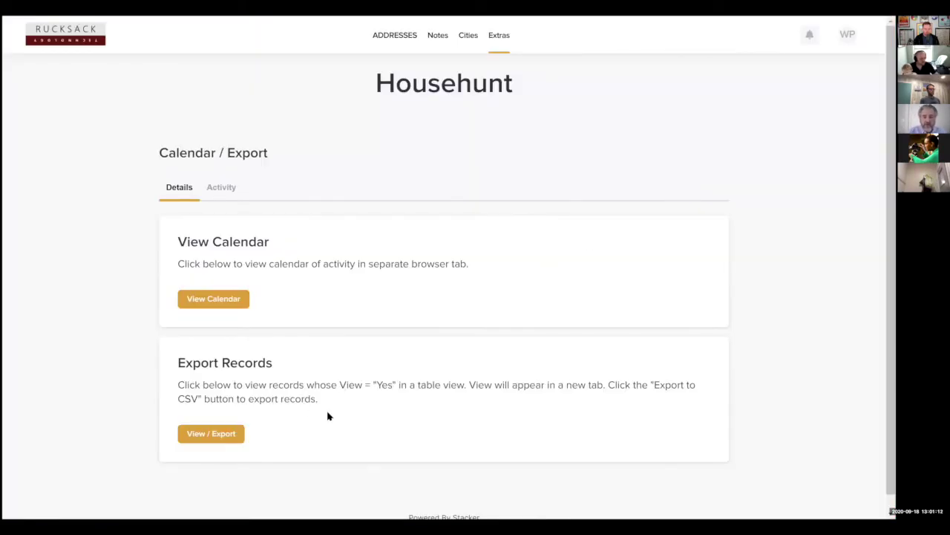
Open the exportable View=Yes records, check the available download and print options, and close the view.
click(199, 433)
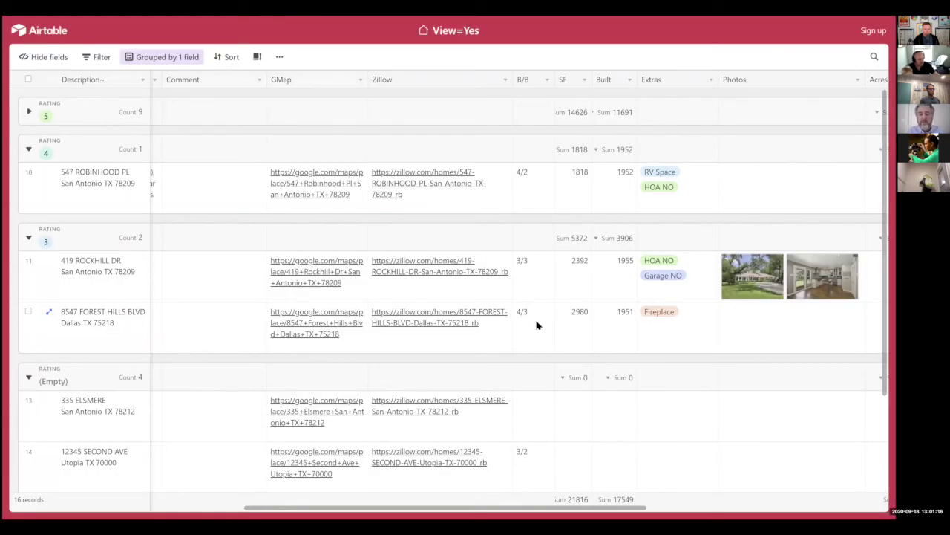
click(281, 58)
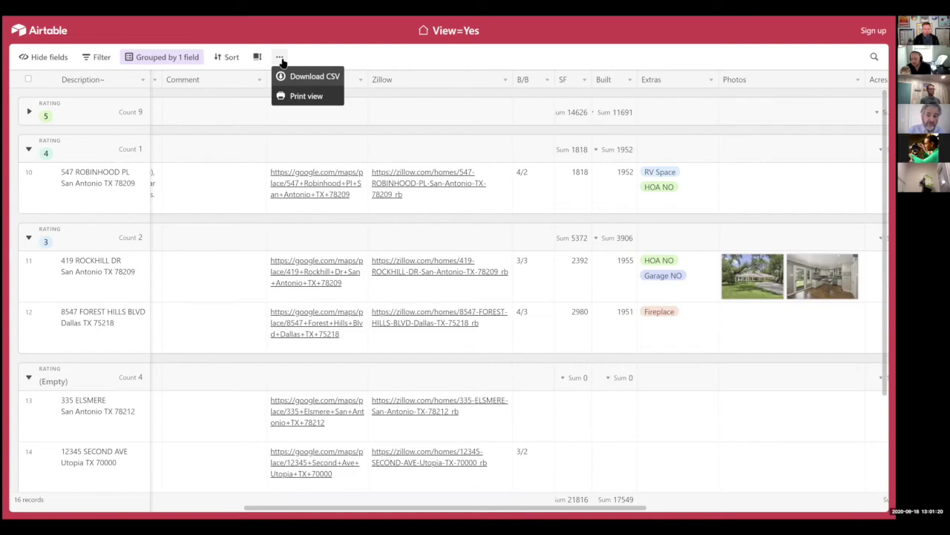
click(390, 64)
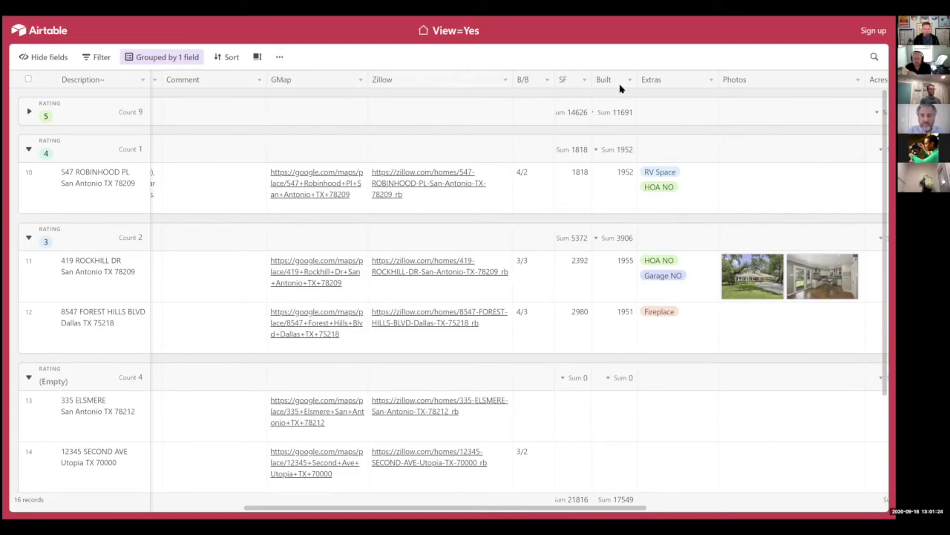
key(ctrl+w)
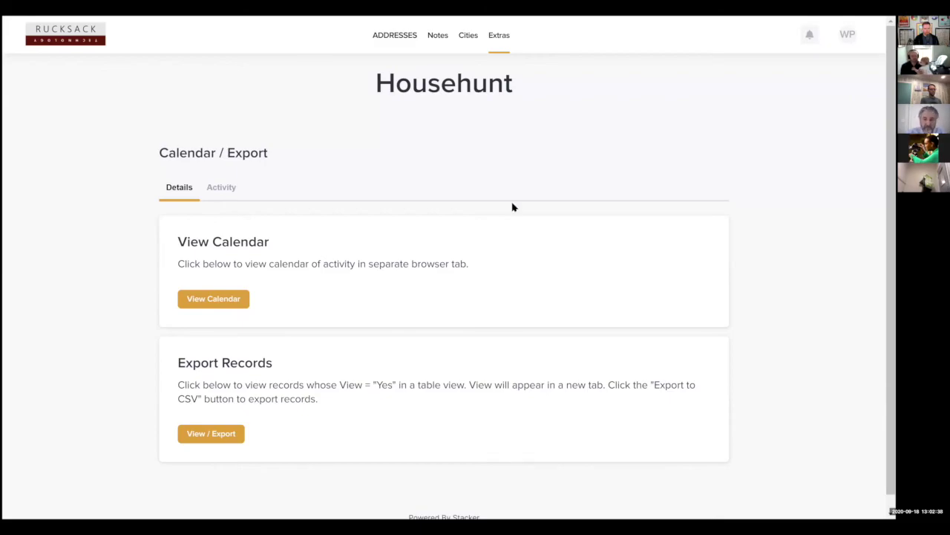
Switch to the San Antonio Househunting base in Airtable and examine its NOTES, Users and ADDRESSES tables and its automations.
key(alt+Tab)
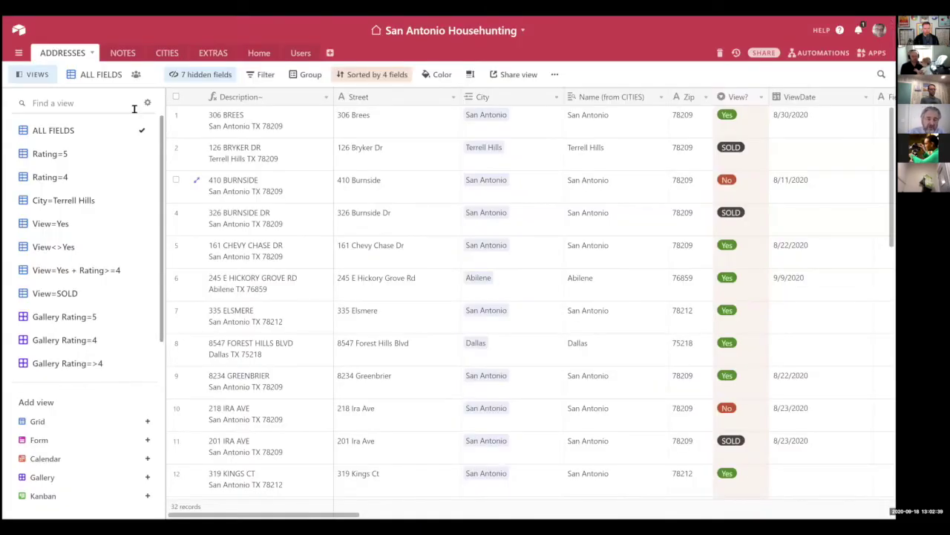
click(124, 59)
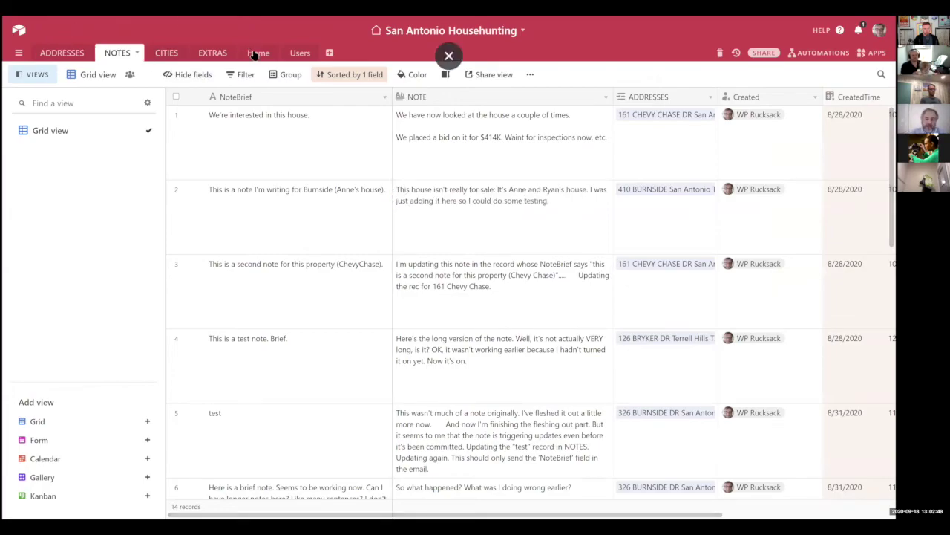
click(295, 55)
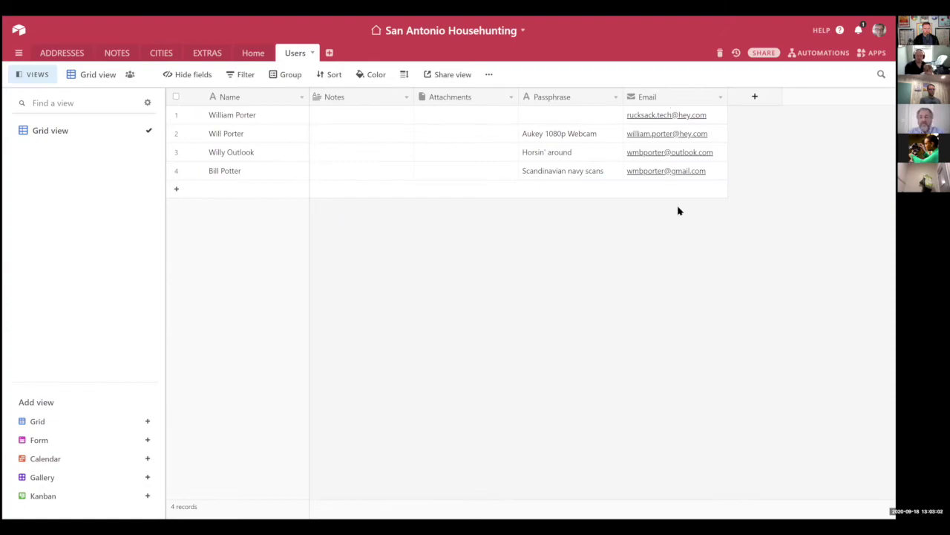
click(58, 57)
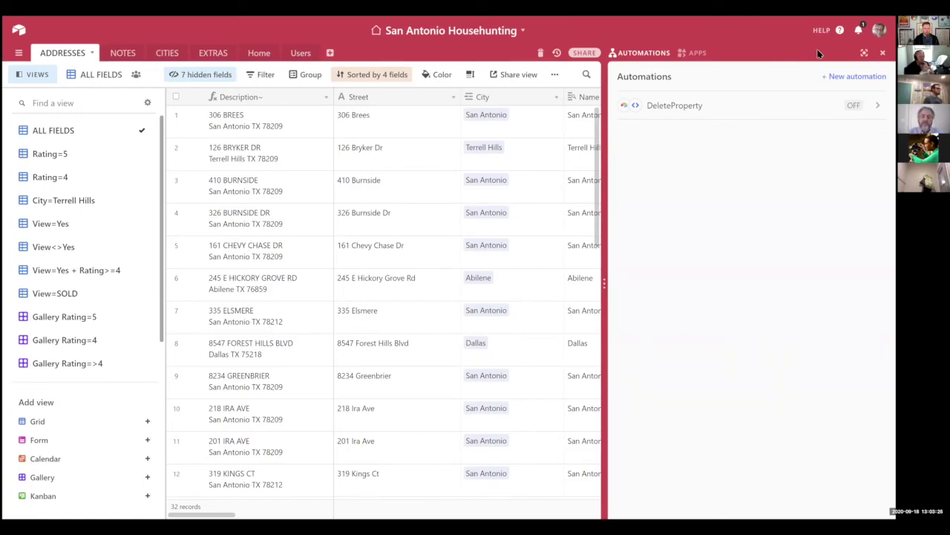
click(643, 53)
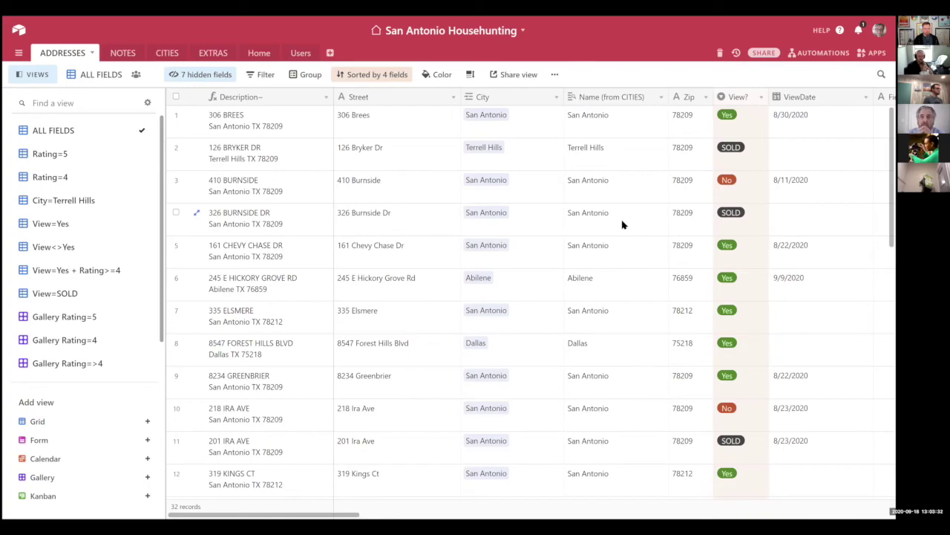
Switch back to the Stacker portal and go from the account options to the Users setup page.
key(alt+Tab)
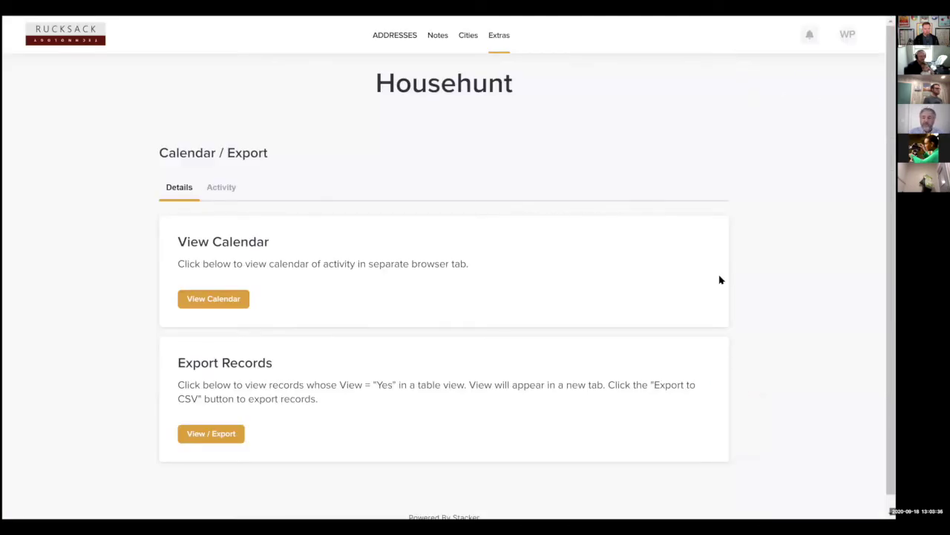
click(845, 37)
click(827, 66)
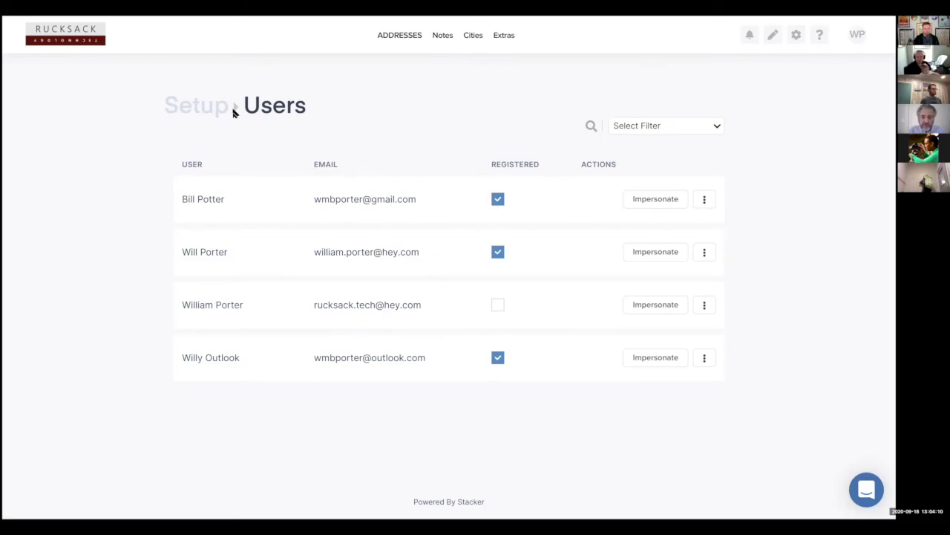
Open the layout editor for the ADDRESSES table view and leave full-screen mode.
click(491, 53)
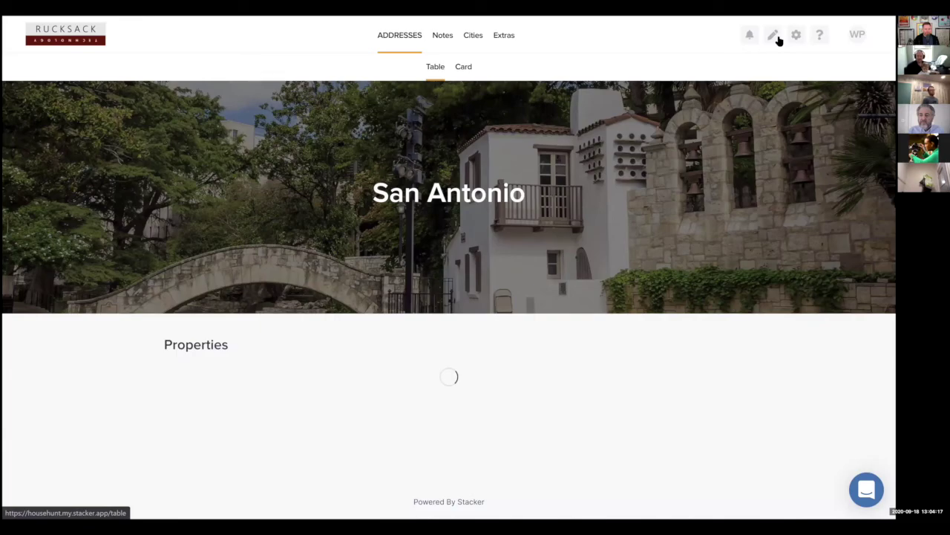
click(777, 38)
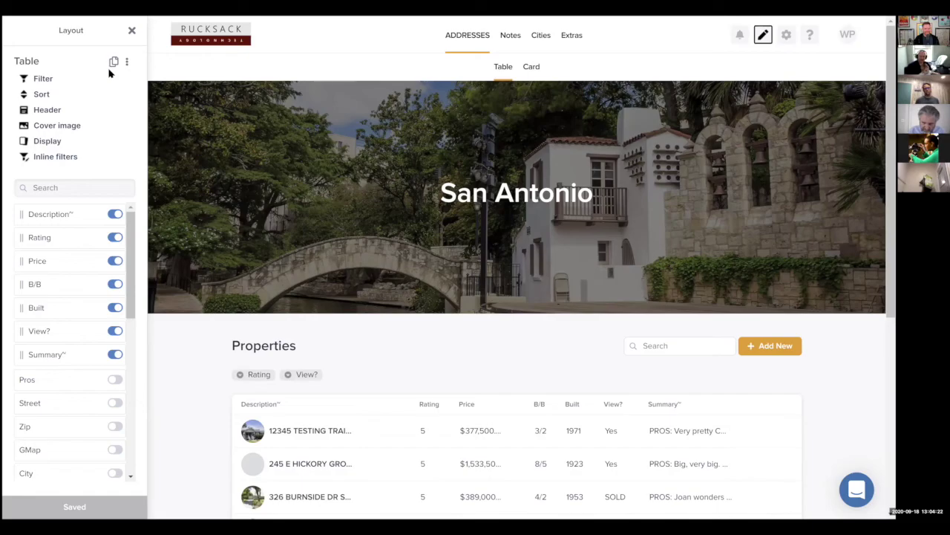
key(F11)
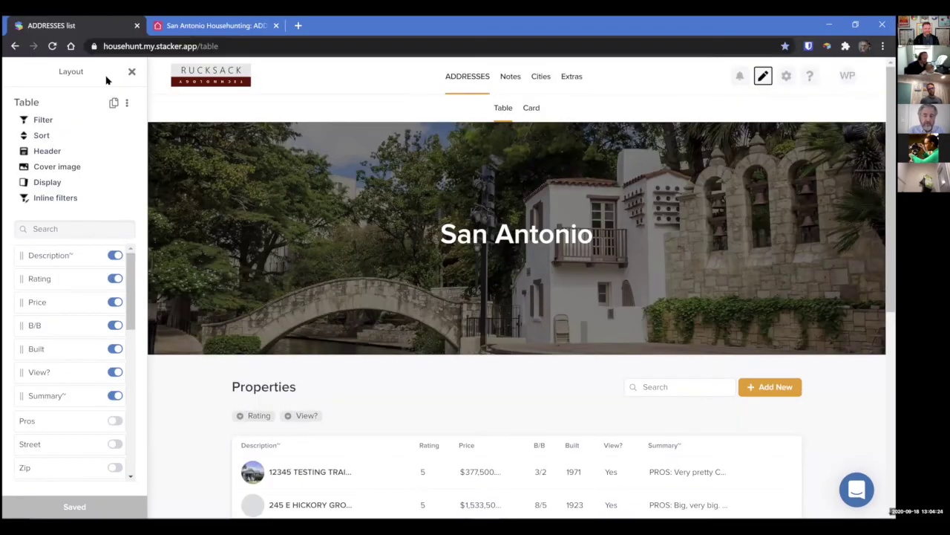
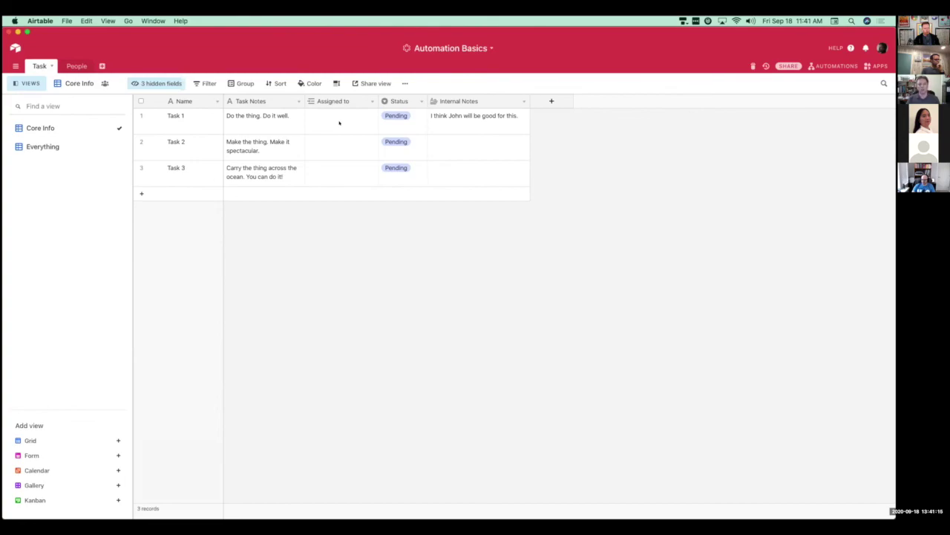
Review the People table, then the Task table's Status field options and the status choices for Task 1, leaving everything as is.
click(74, 67)
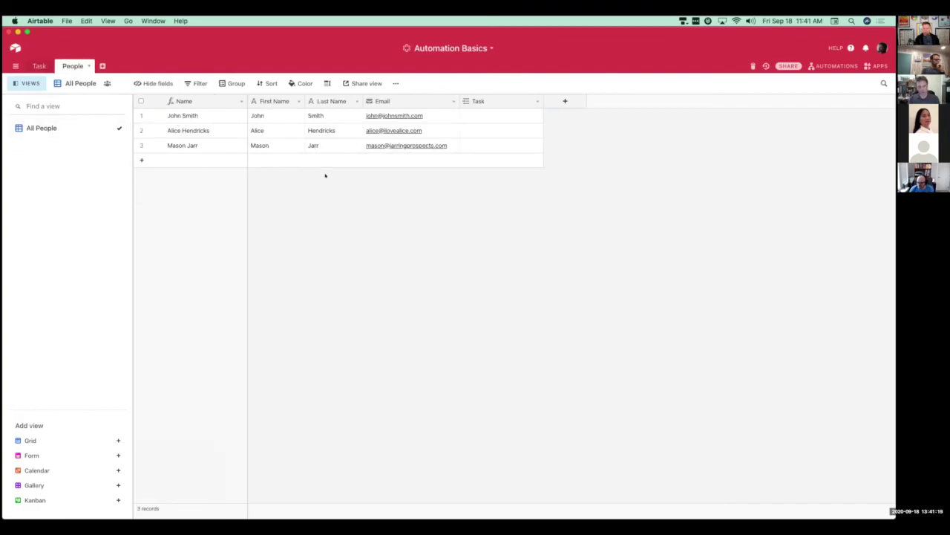
click(39, 66)
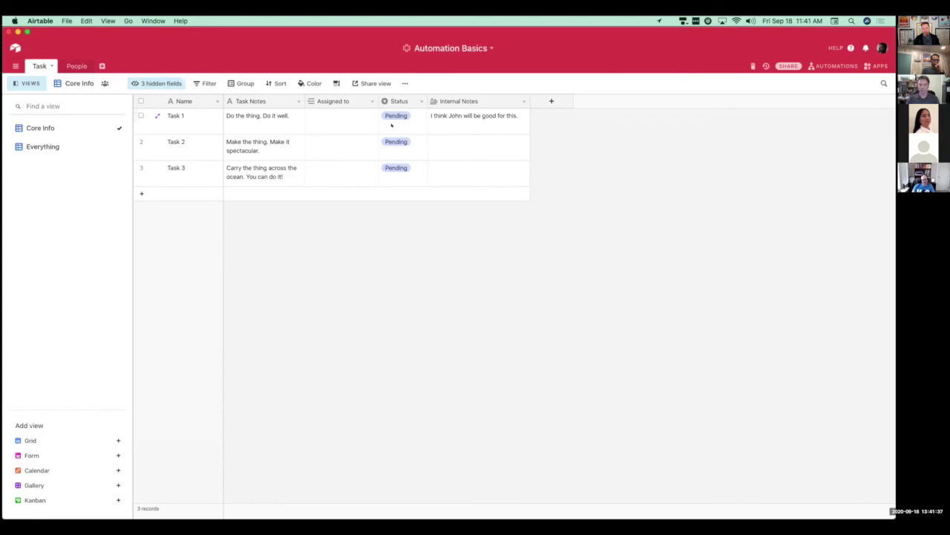
double_click(399, 102)
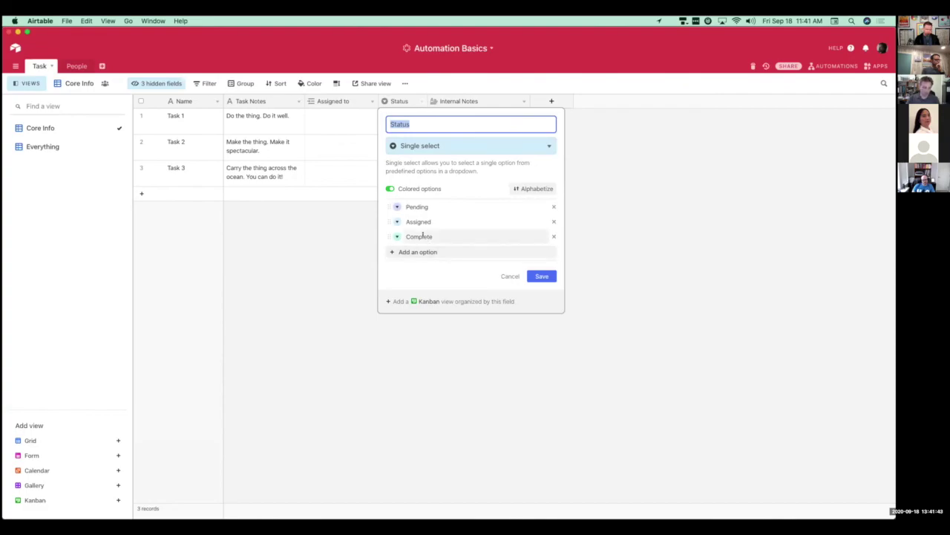
key(Return)
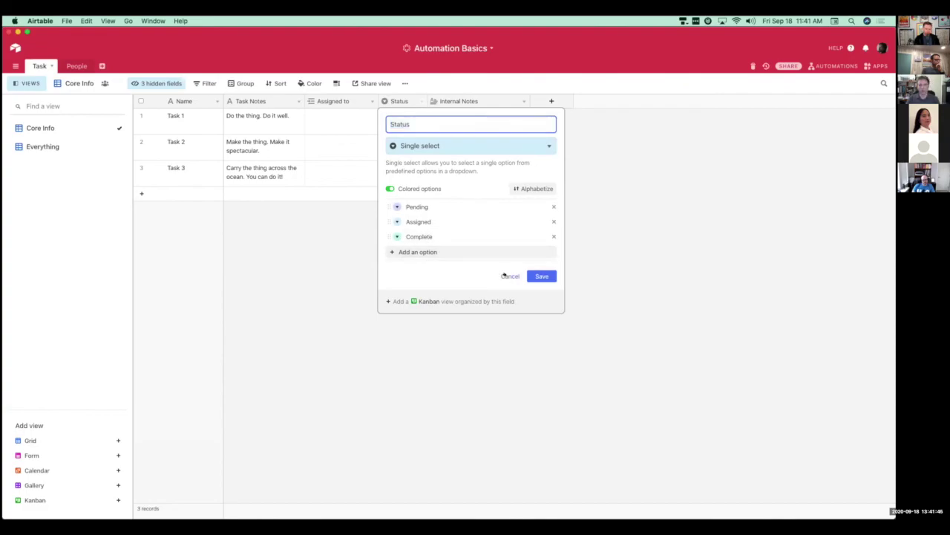
click(400, 116)
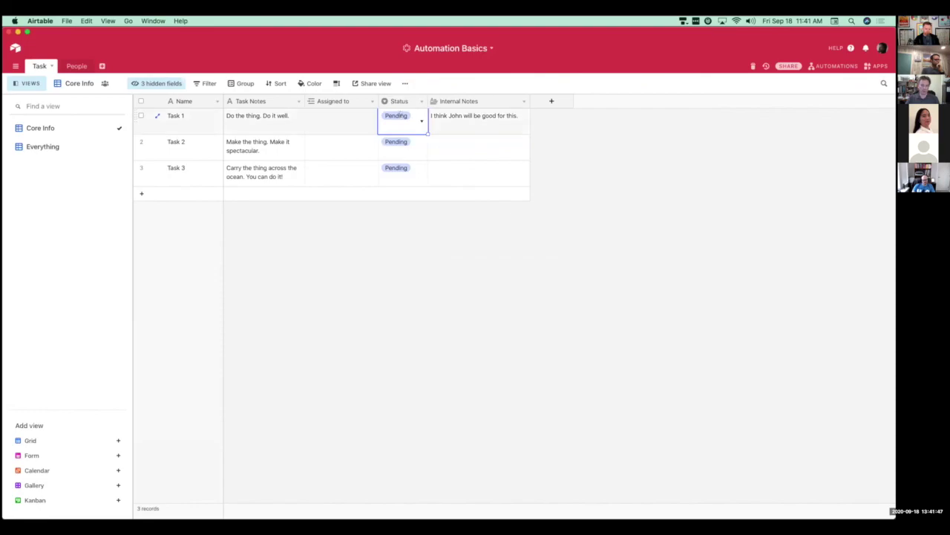
click(400, 116)
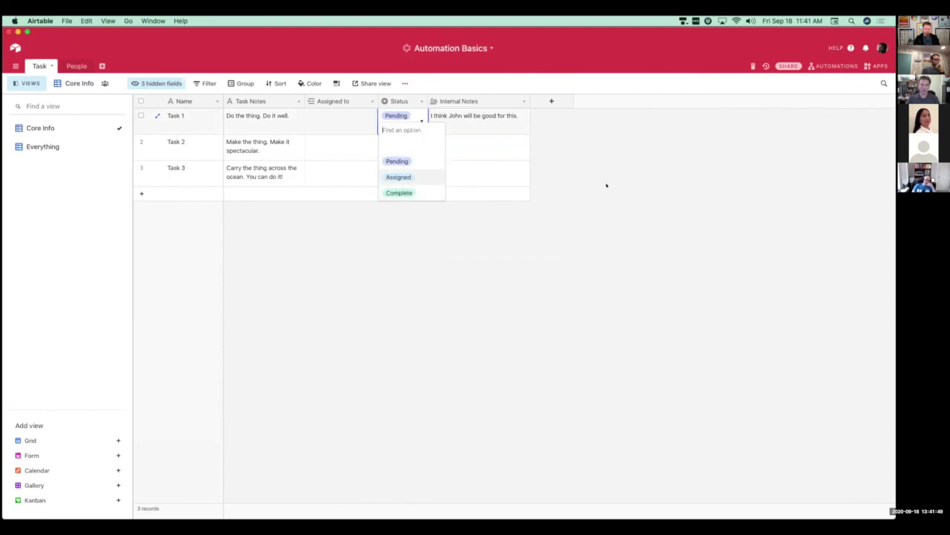
click(571, 239)
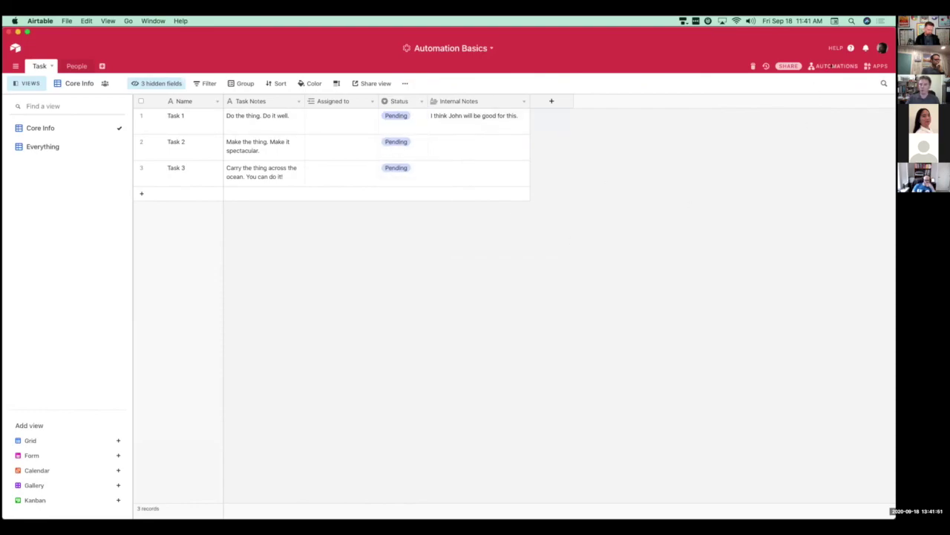
Create a new automation in the Automation Basics base and name it Assigned Task.
click(832, 66)
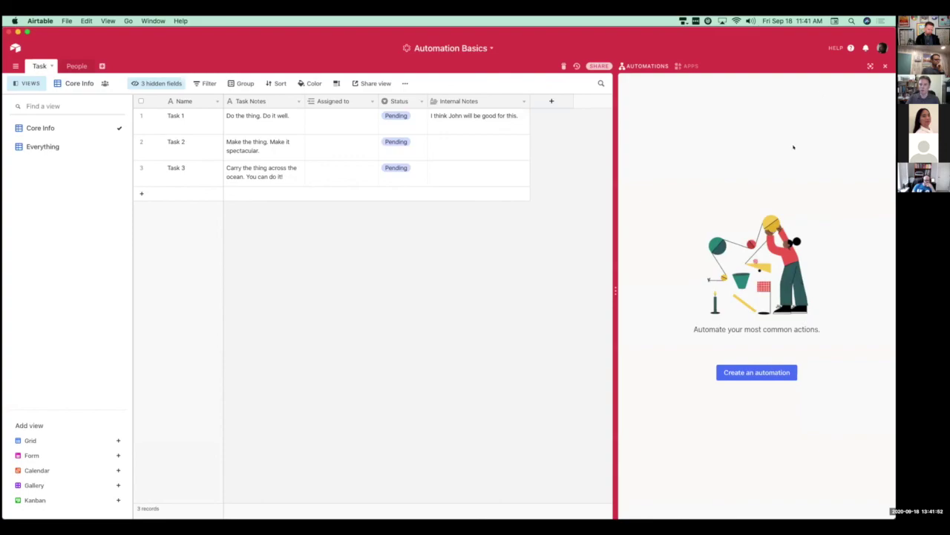
click(750, 373)
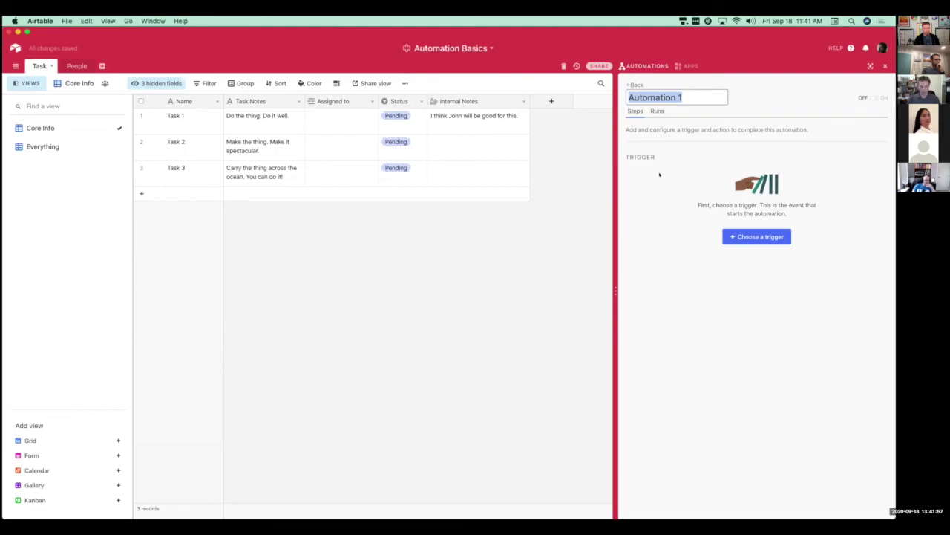
text(Assigned TAsk)
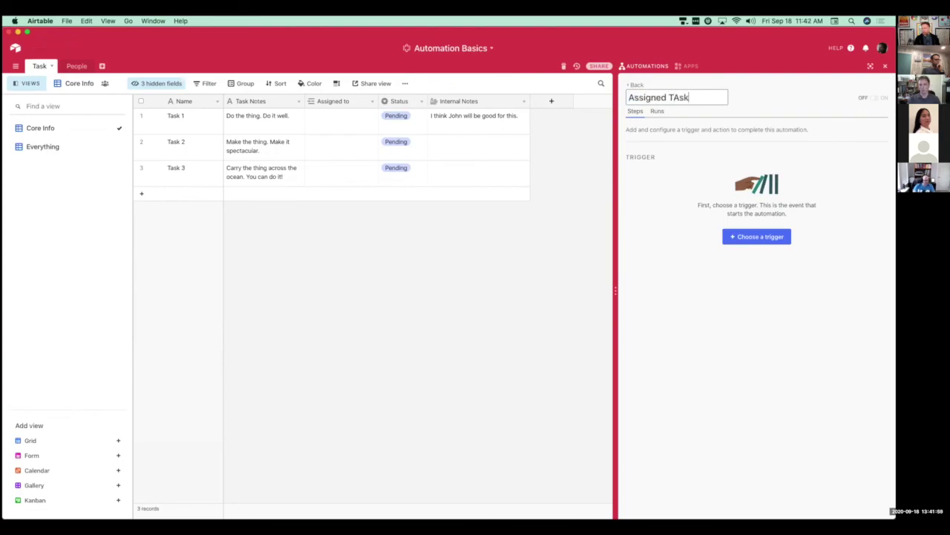
key(BackSpace)
key(BackSpace)
key(BackSpace)
text(ask)
Set the trigger to When record matches conditions on the Task table, with the condition Status is Assigned.
click(769, 239)
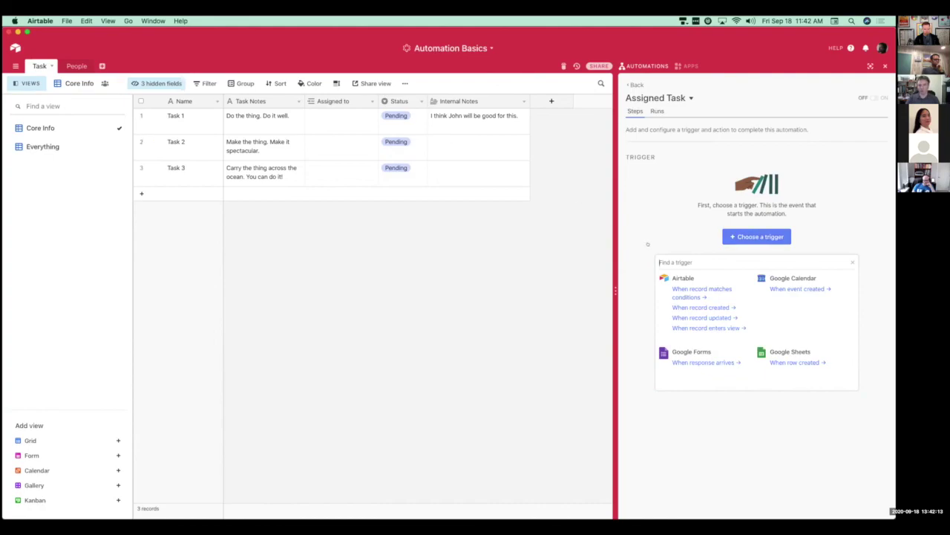
click(705, 288)
click(675, 234)
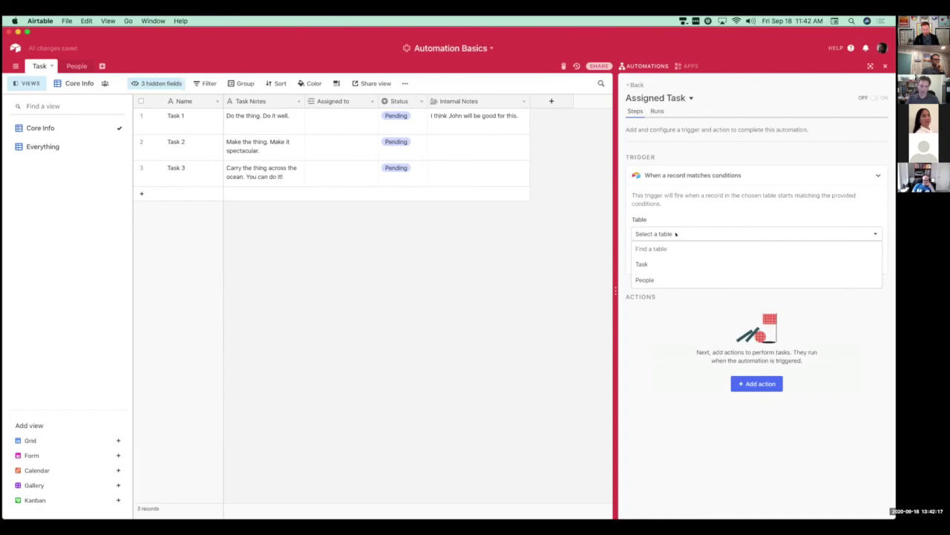
click(654, 263)
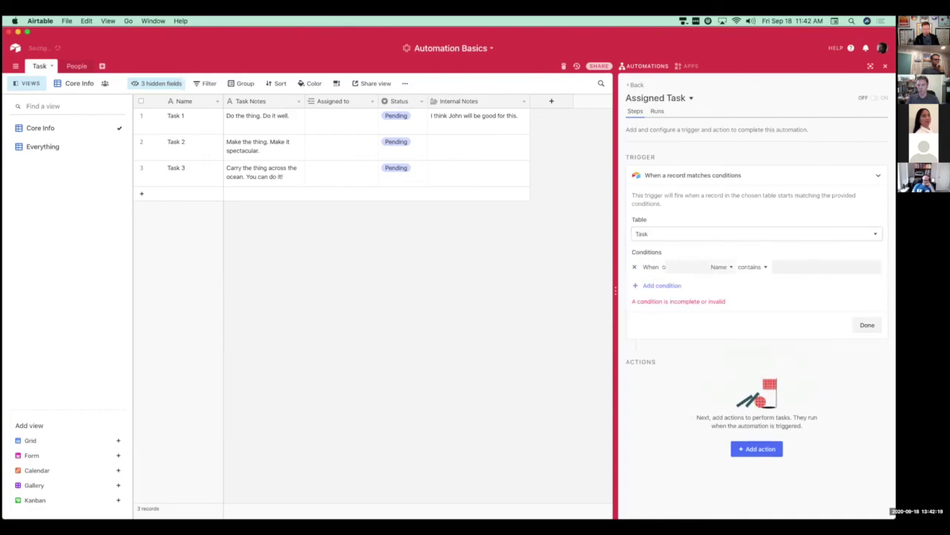
click(665, 267)
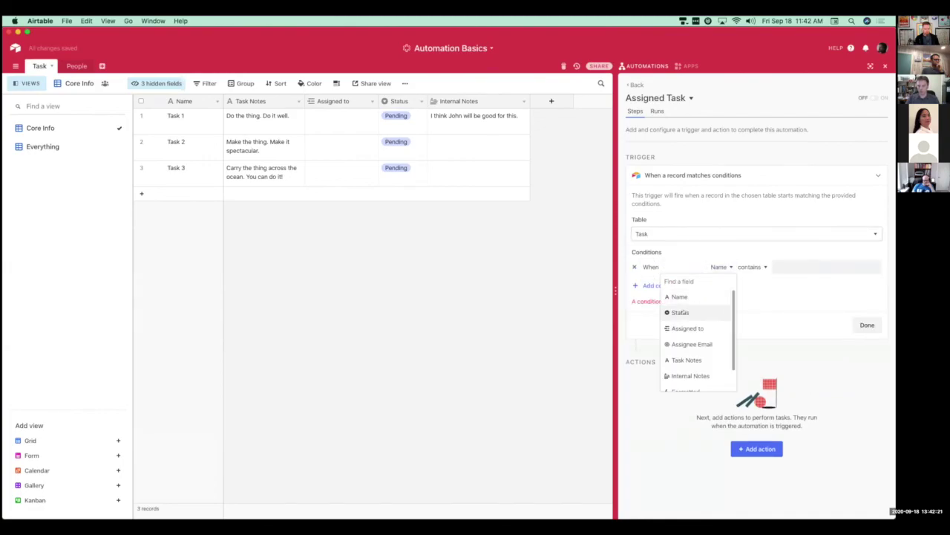
click(679, 312)
click(765, 267)
click(776, 311)
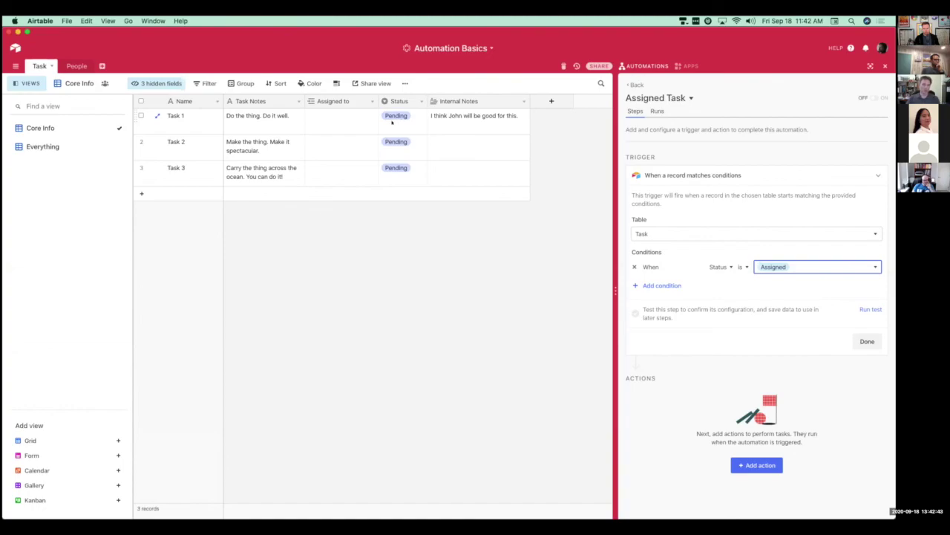
Examine the Everything view and the formula of its Formatted field, then return to the Core Info view.
click(56, 146)
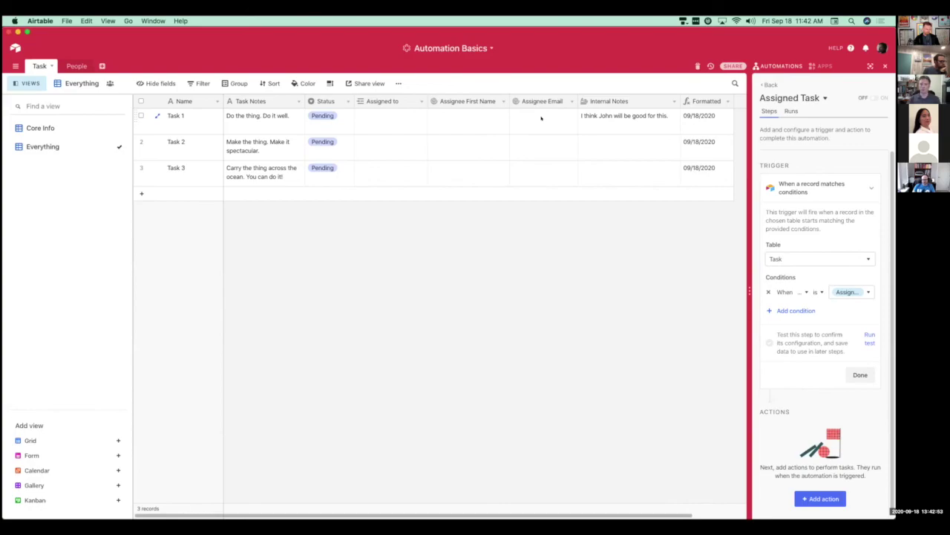
double_click(710, 102)
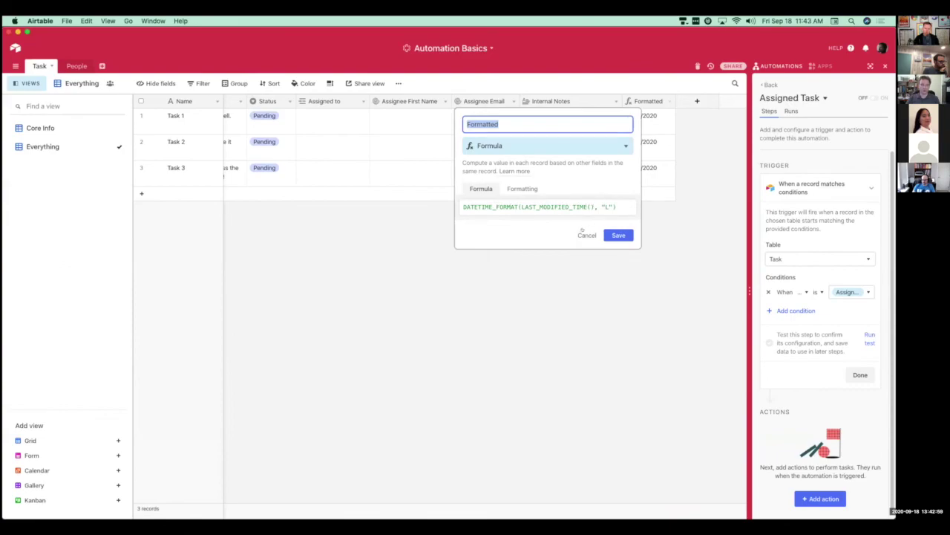
click(585, 234)
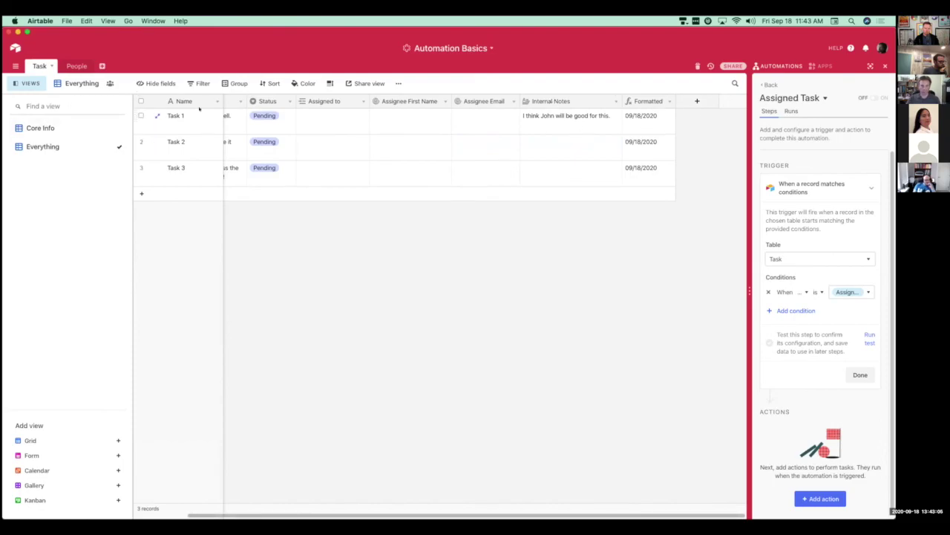
drag(40, 127, 43, 128)
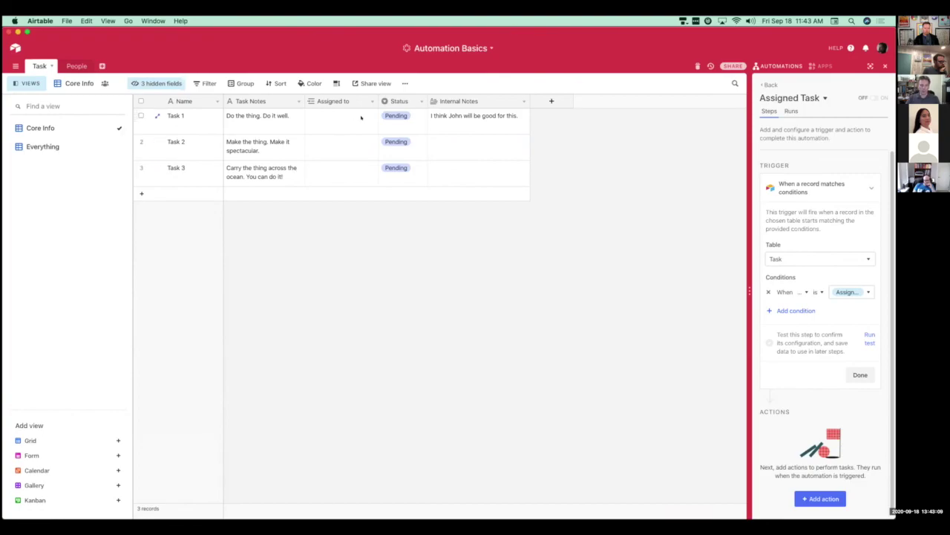
Assign Task 1 to the person suggested in its internal notes and set its status to Assigned.
click(333, 117)
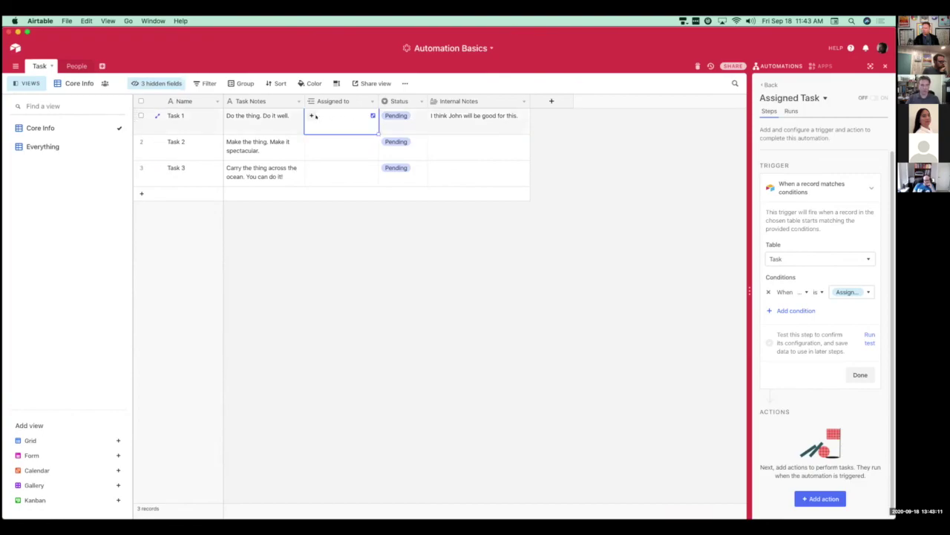
click(312, 116)
click(210, 82)
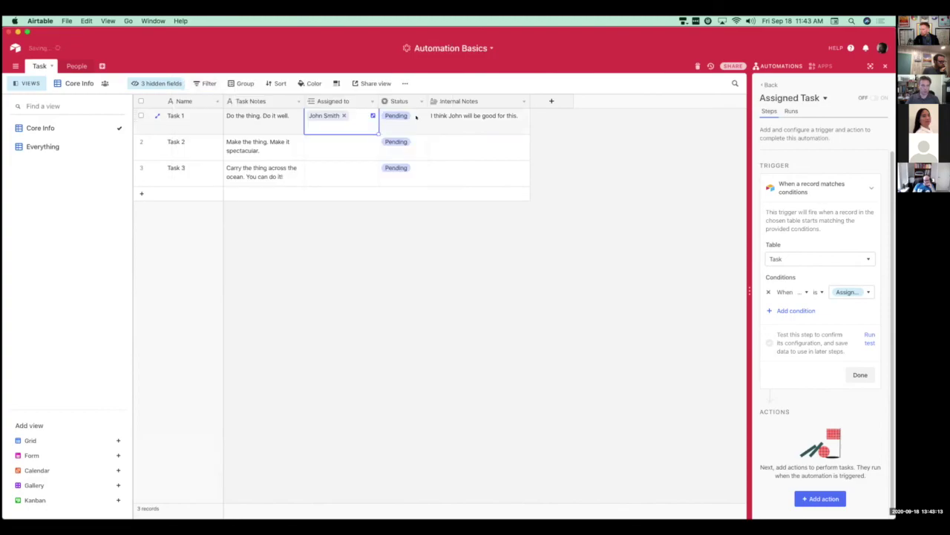
click(396, 115)
click(396, 116)
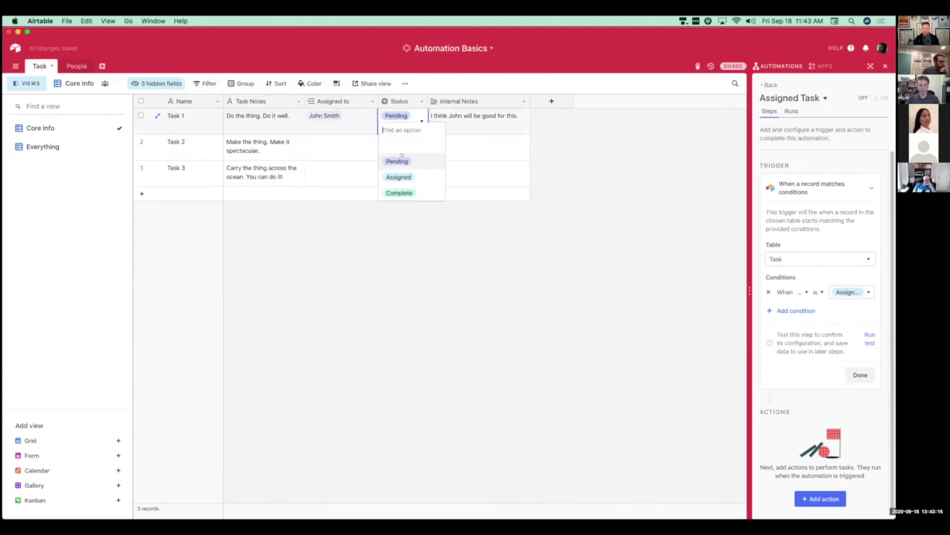
click(396, 176)
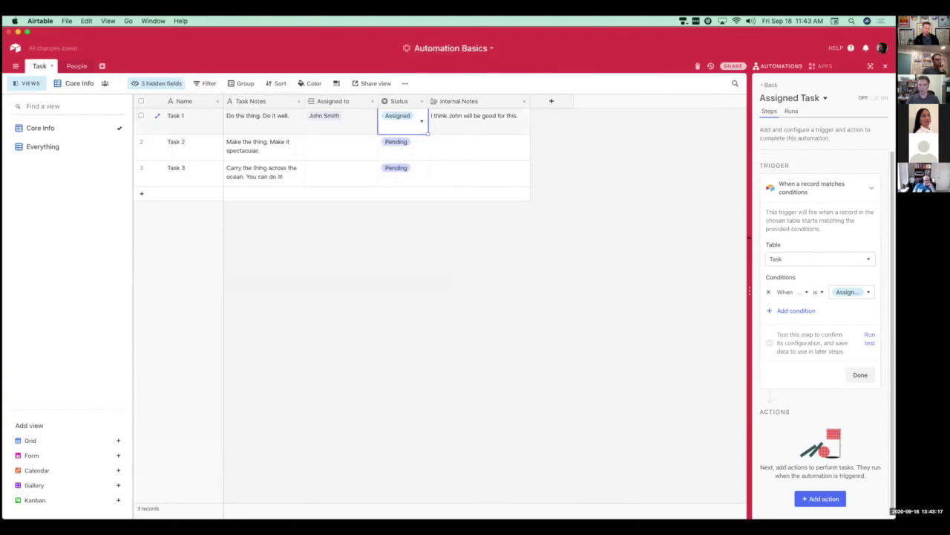
Widen the automation editor, test the trigger, and inspect the record details in the test result before collapsing them.
drag(750, 245, 580, 242)
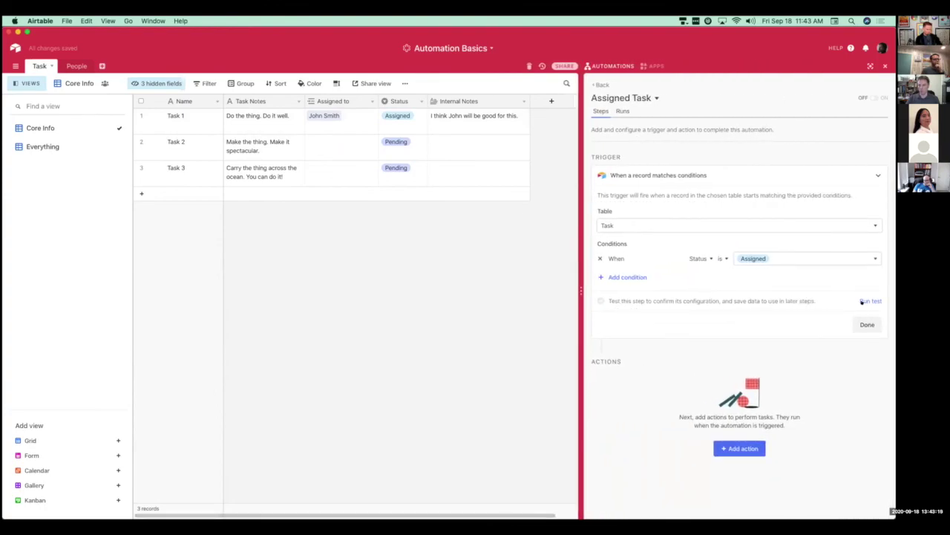
click(868, 300)
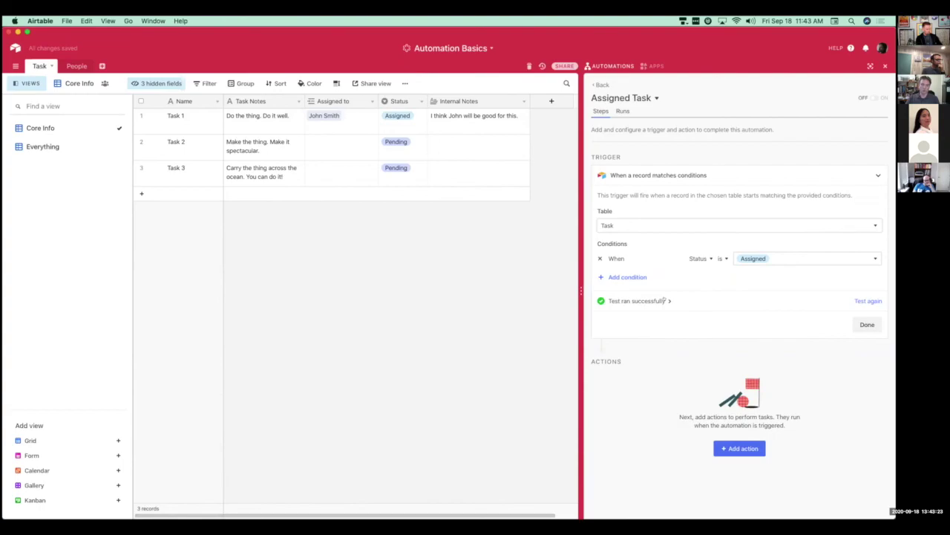
click(669, 301)
scroll(689, 295, down, 5)
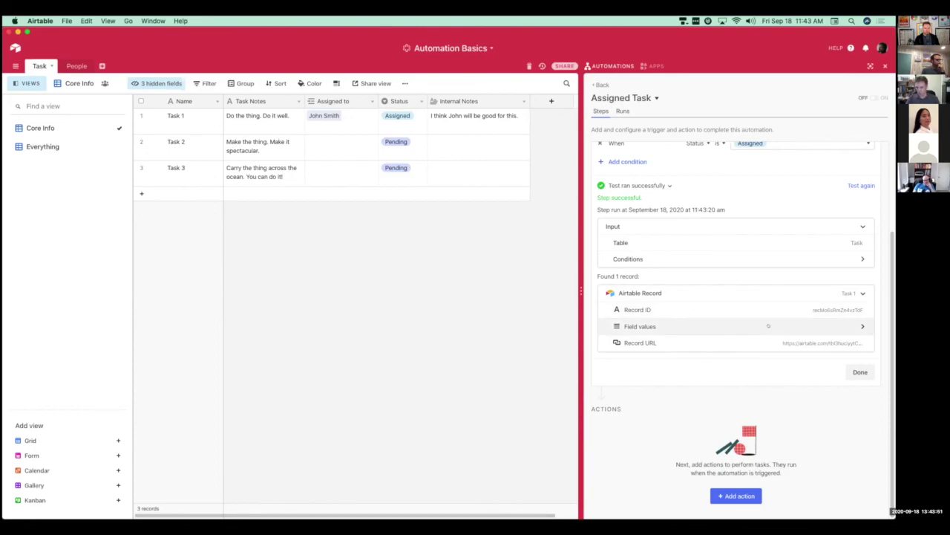
click(666, 186)
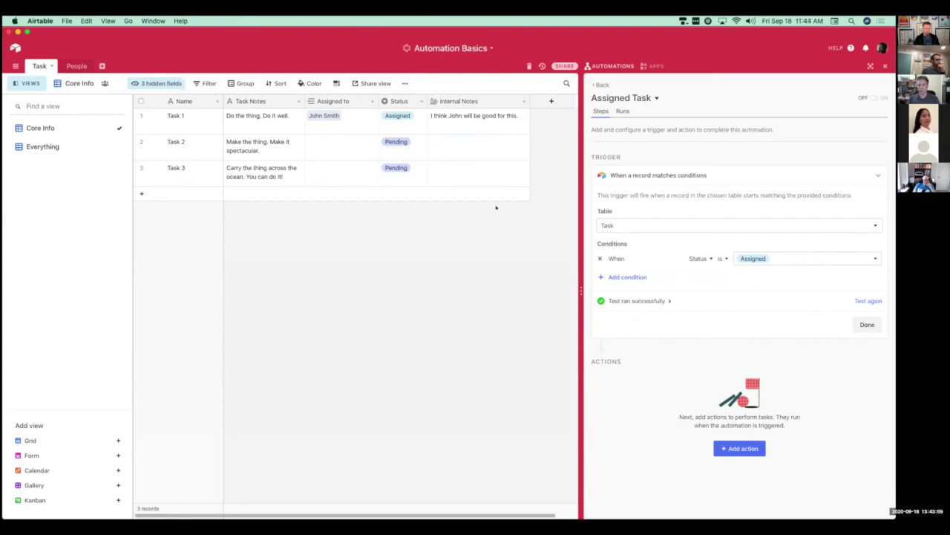
Add an Update record action for the Task table, using the Record ID from the trigger record.
click(740, 447)
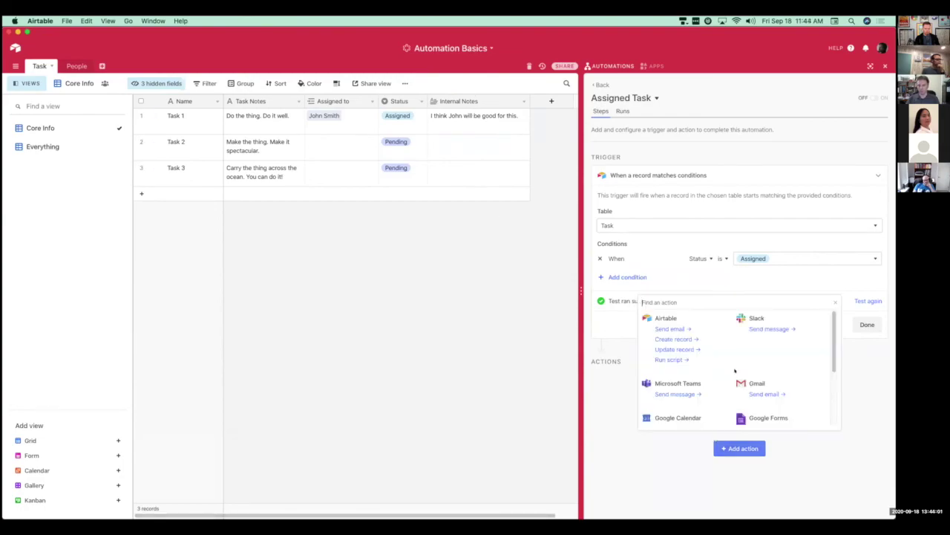
click(676, 349)
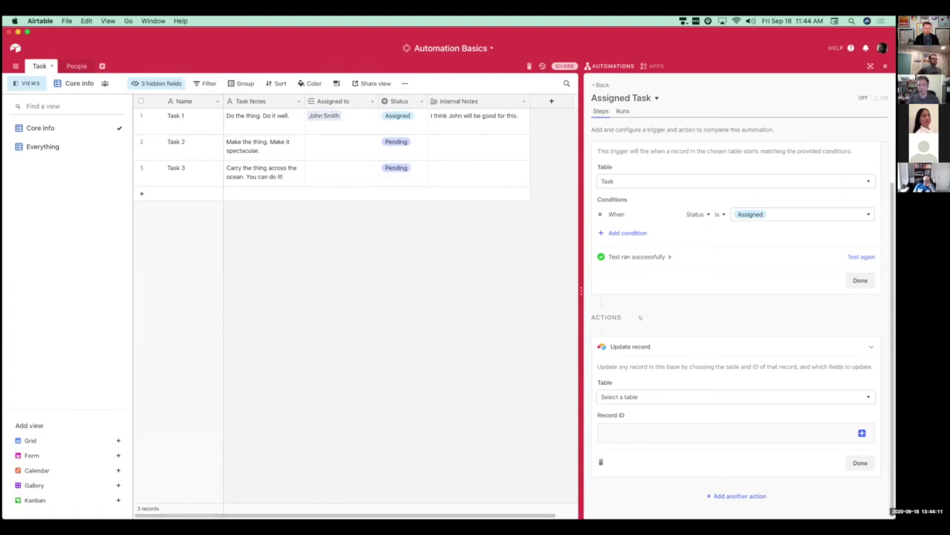
click(642, 397)
click(631, 427)
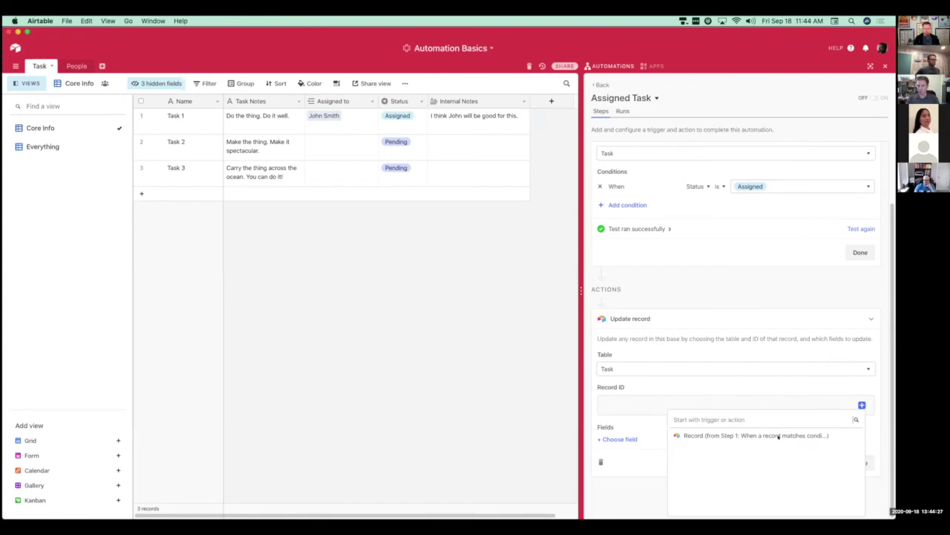
click(838, 436)
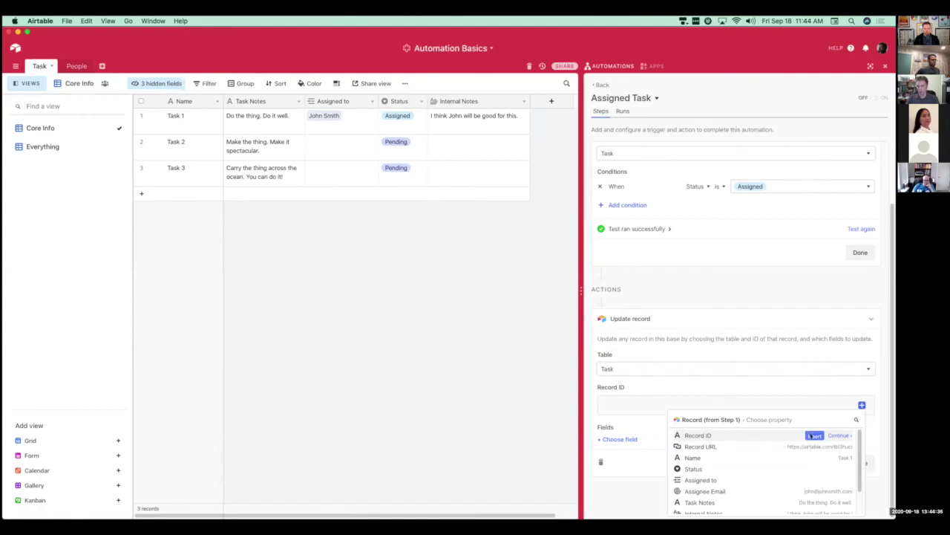
click(814, 435)
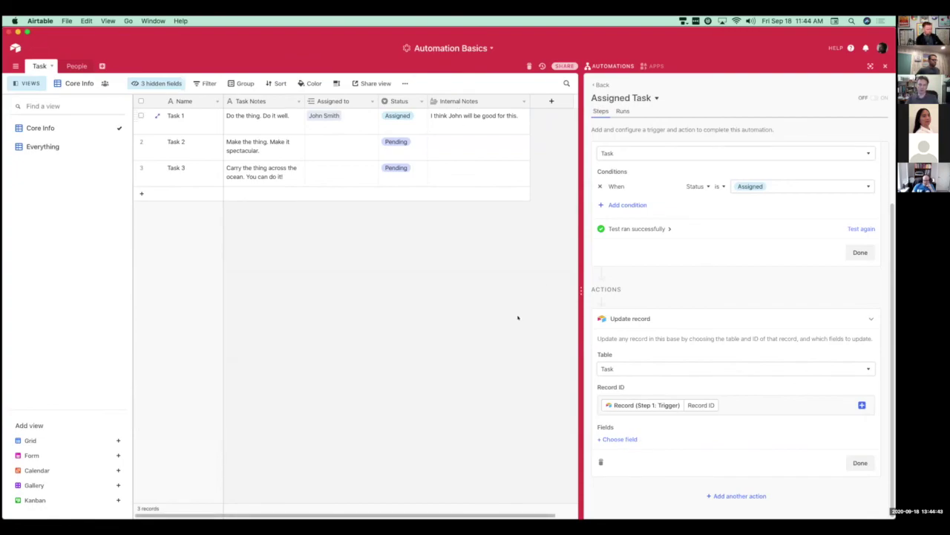
Add Internal Notes as a field to update, filled with the trigger record's Internal Notes followed by a new line.
click(616, 439)
scroll(683, 412, down, 2)
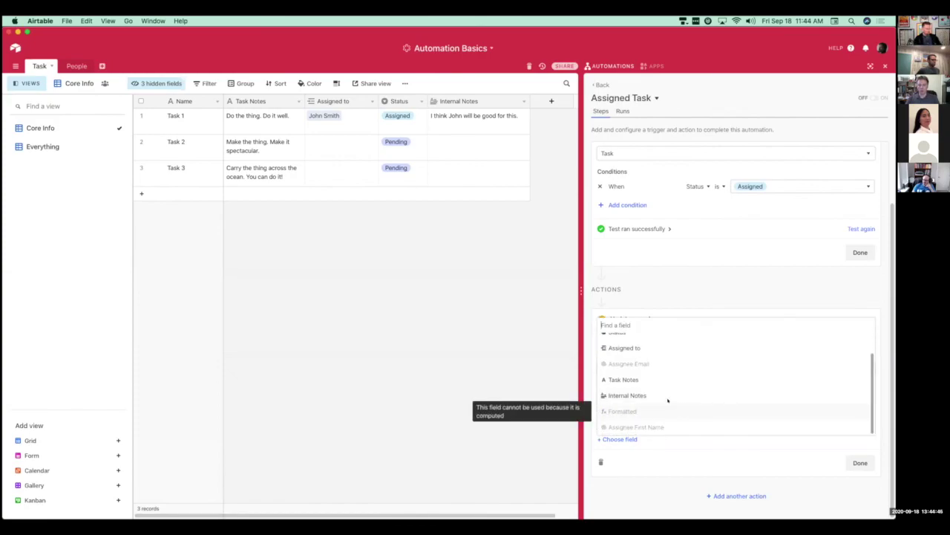
click(666, 395)
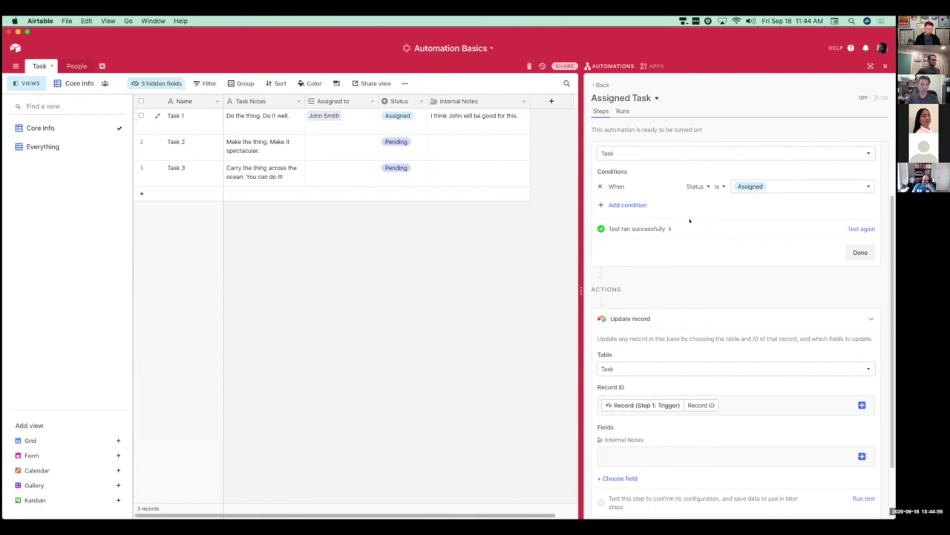
click(646, 453)
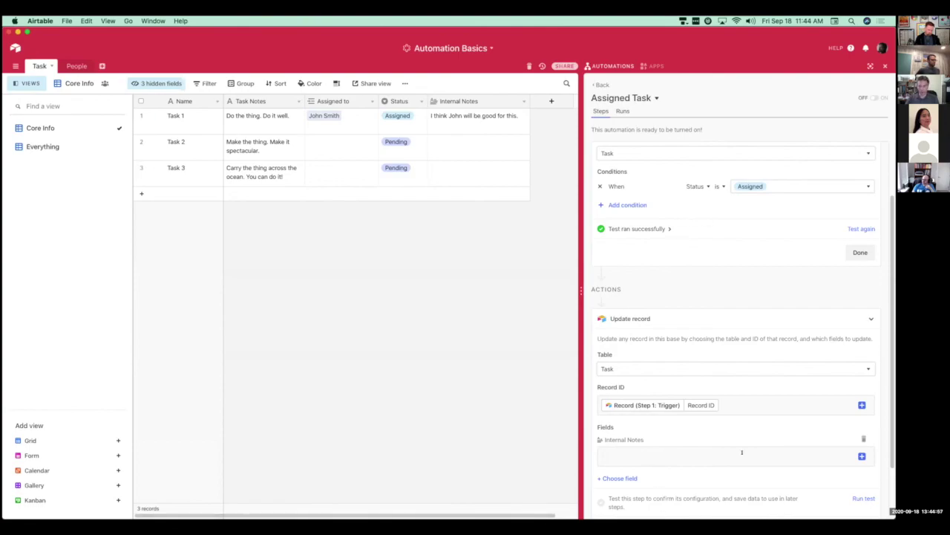
click(861, 455)
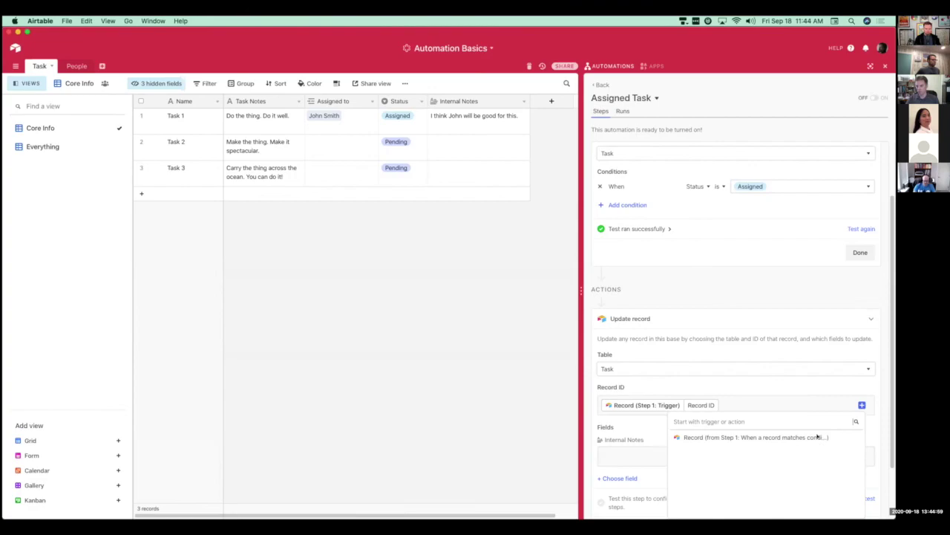
click(795, 445)
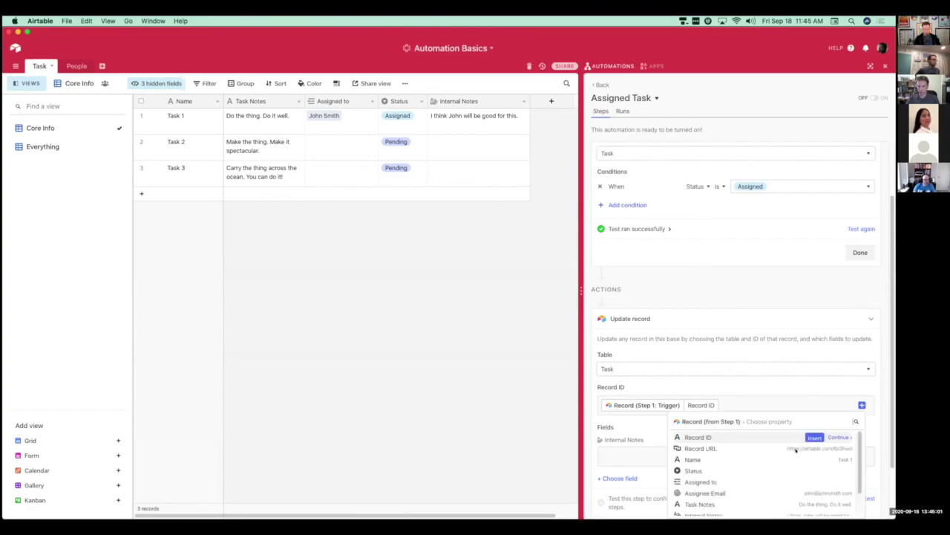
scroll(773, 468, down, 2)
click(814, 488)
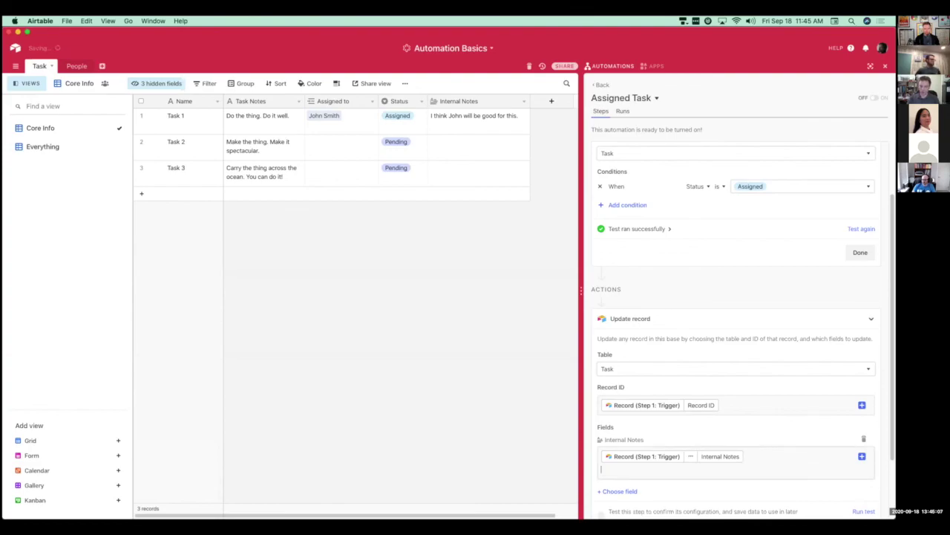
key(Return)
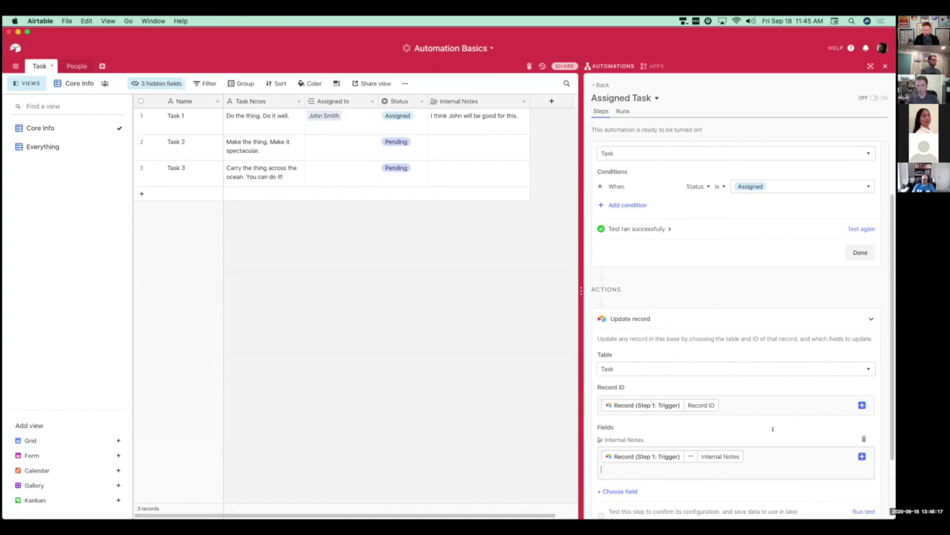
Check the Formatted field in the Everything view, and append the trigger record's Formatted value and "- Assigned to" to the Internal Notes content.
click(43, 147)
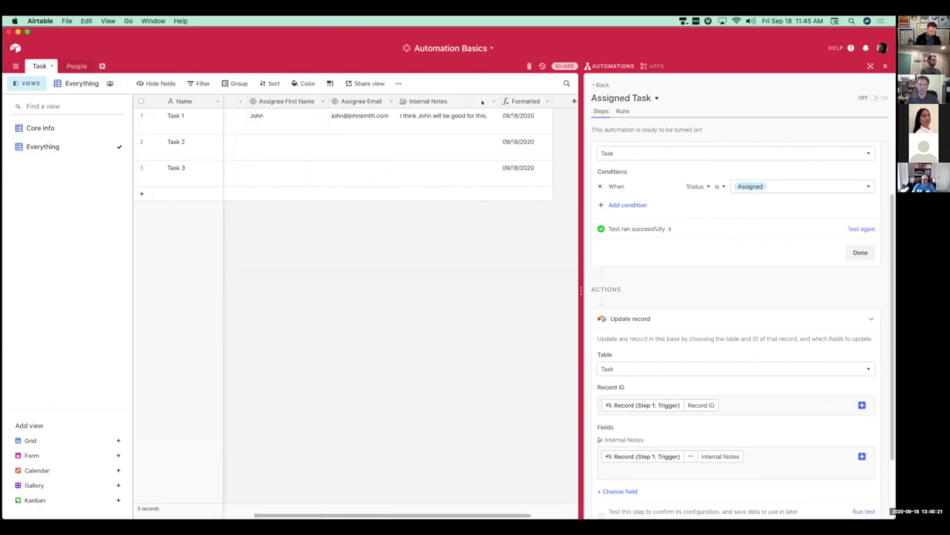
scroll(511, 137, right, 2)
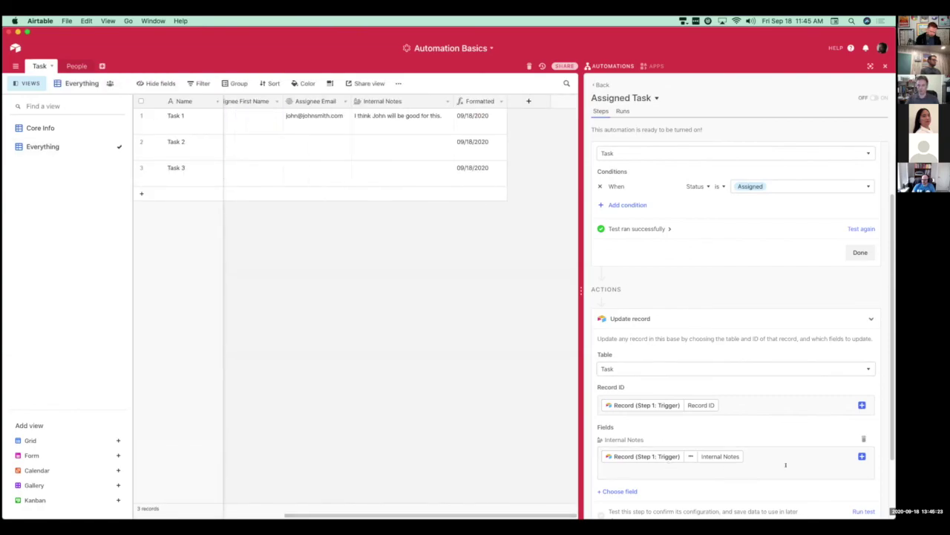
click(856, 458)
click(780, 444)
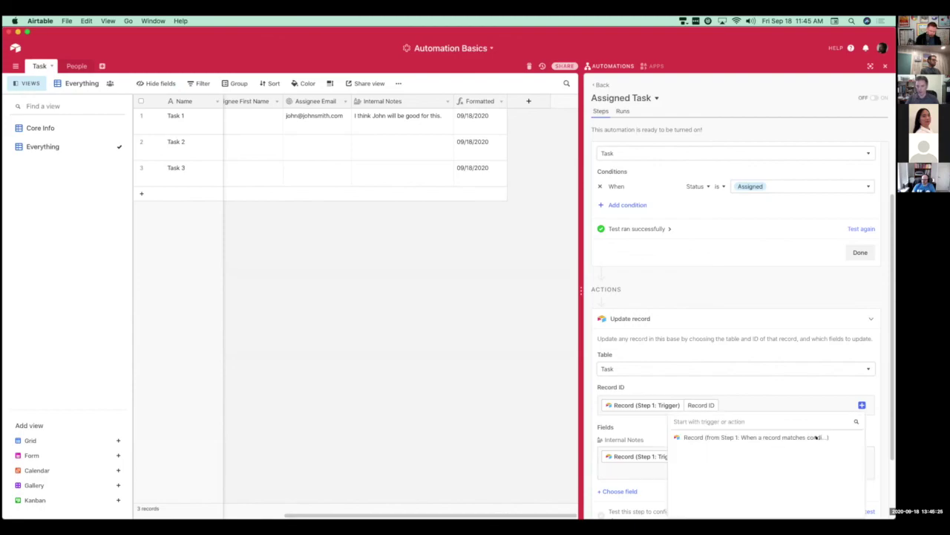
click(802, 437)
scroll(803, 445, down, 2)
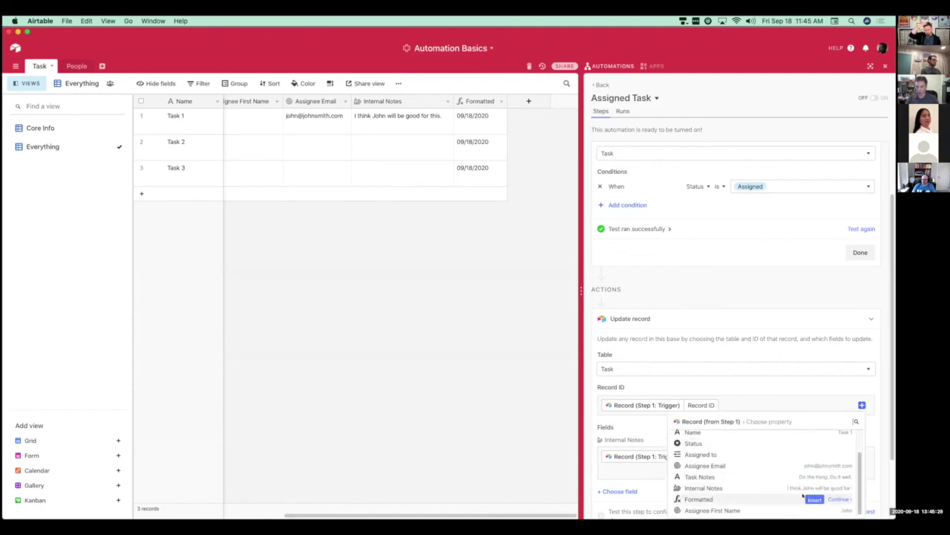
click(815, 499)
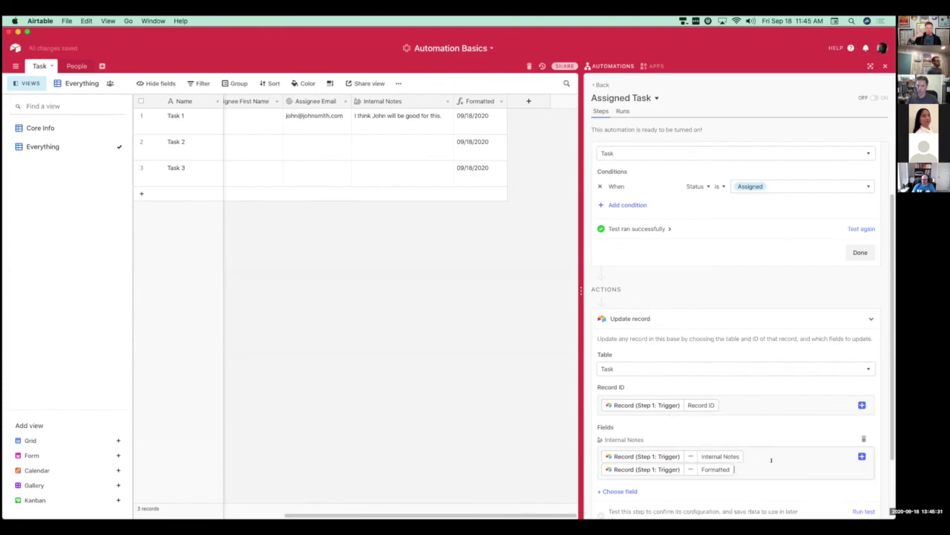
text(- Ass)
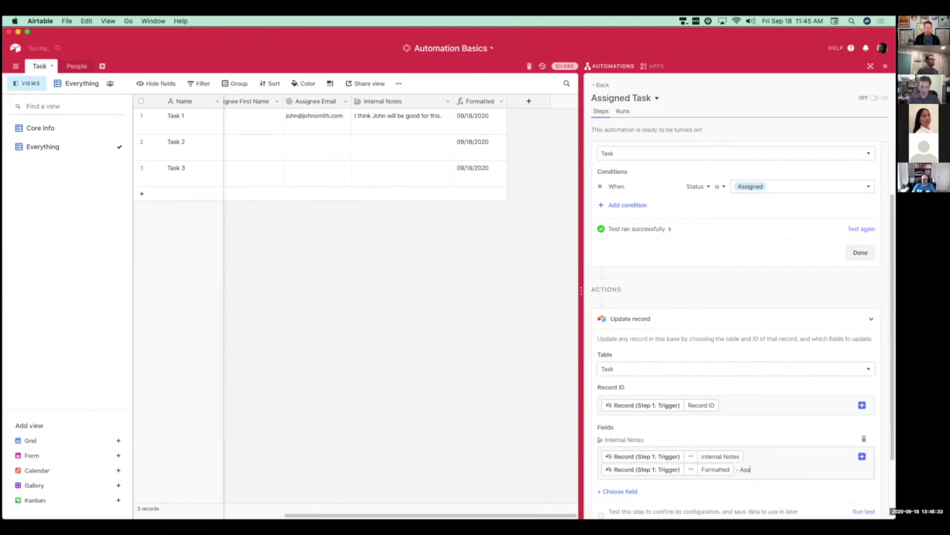
text(igned to)
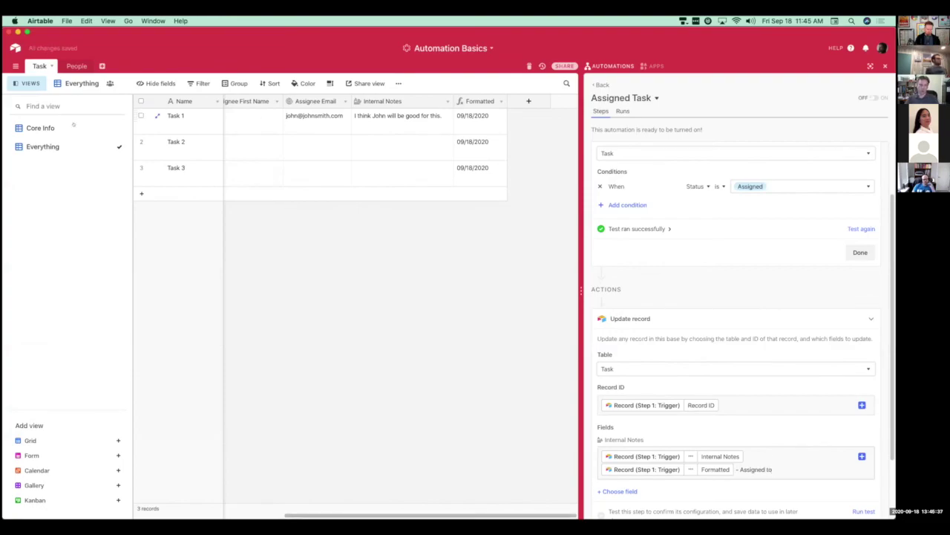
Return to the Core Info view and append the list of names from the trigger record's Assigned to field to the Internal Notes content.
click(40, 128)
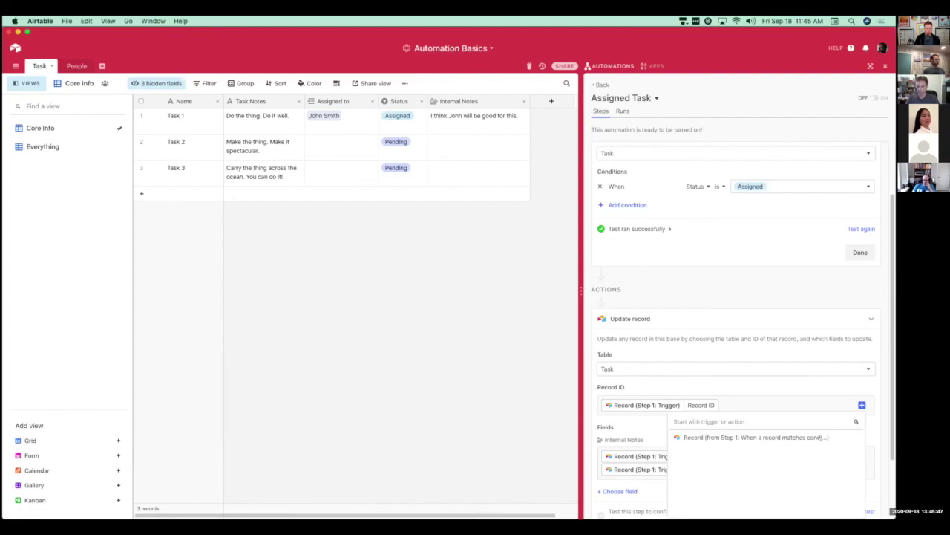
click(787, 438)
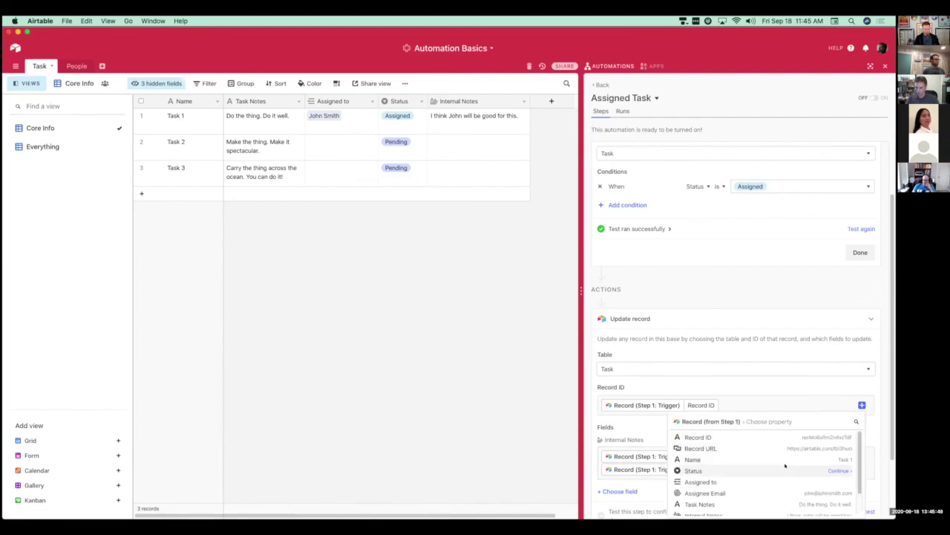
scroll(785, 464, down, 2)
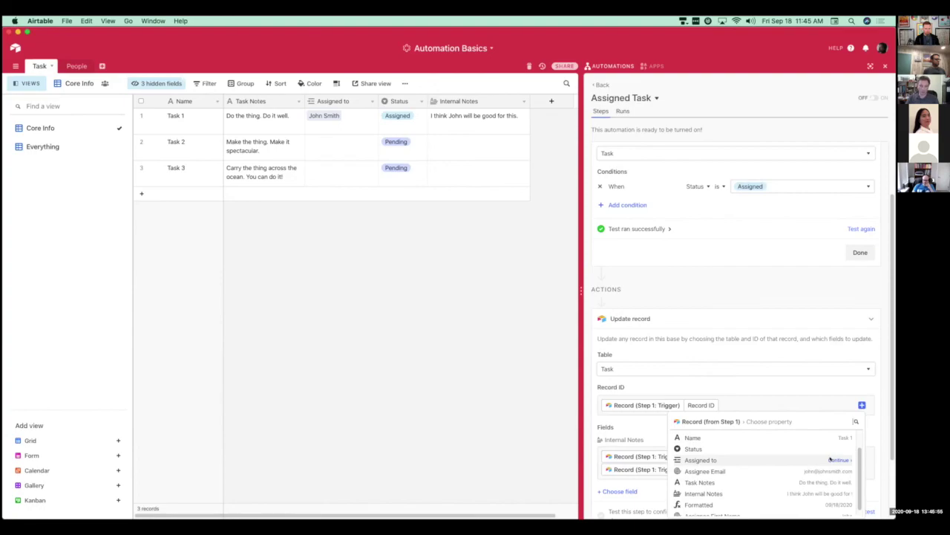
click(831, 460)
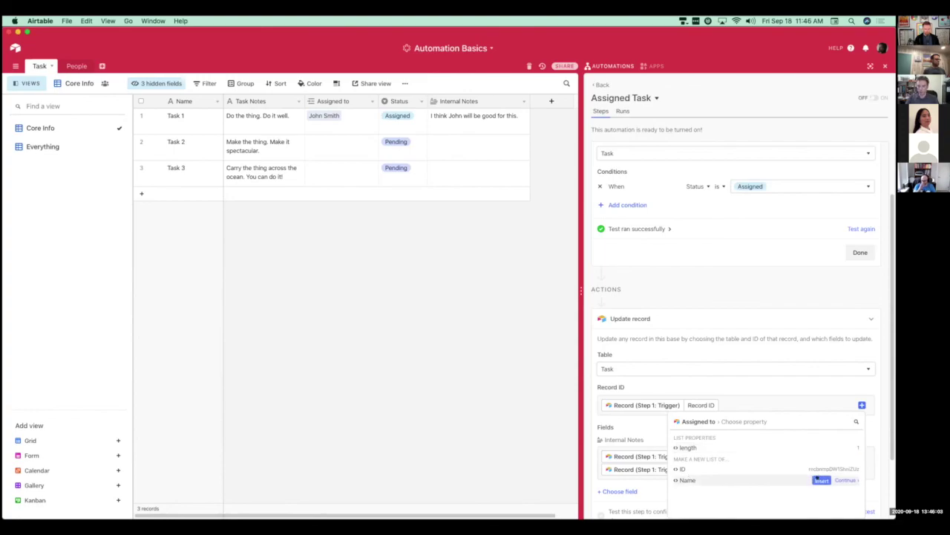
click(713, 482)
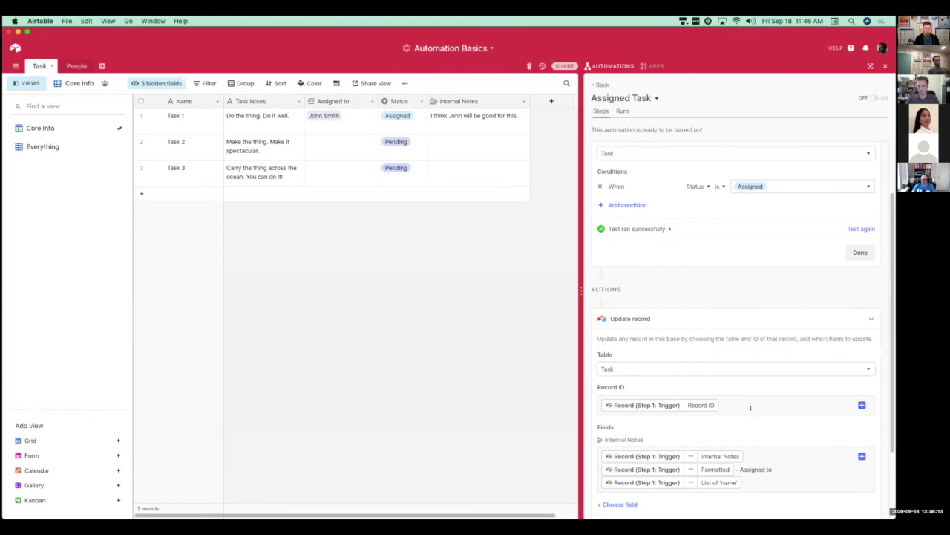
Test the Update record action and widen the grid and its Internal Notes column to show Task 1's full note.
scroll(735, 405, down, 2)
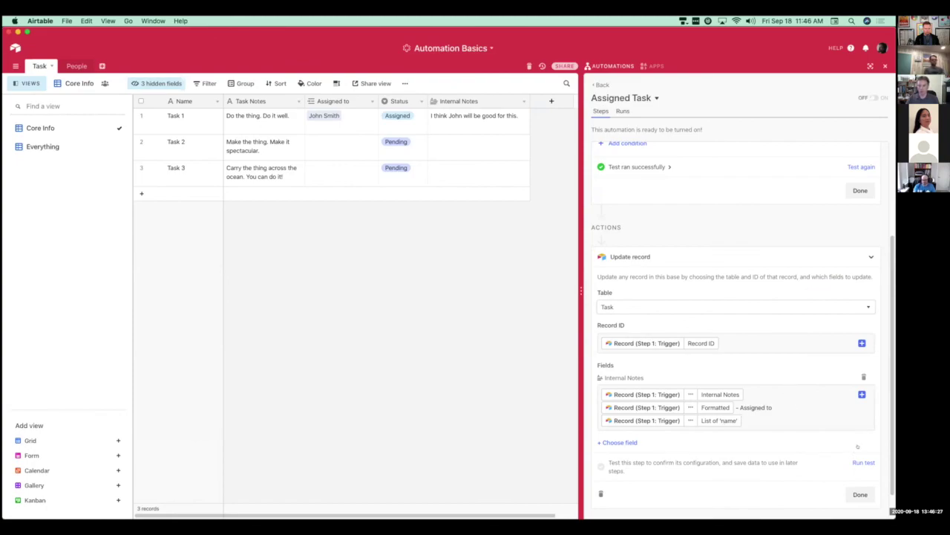
scroll(858, 451, down, 1)
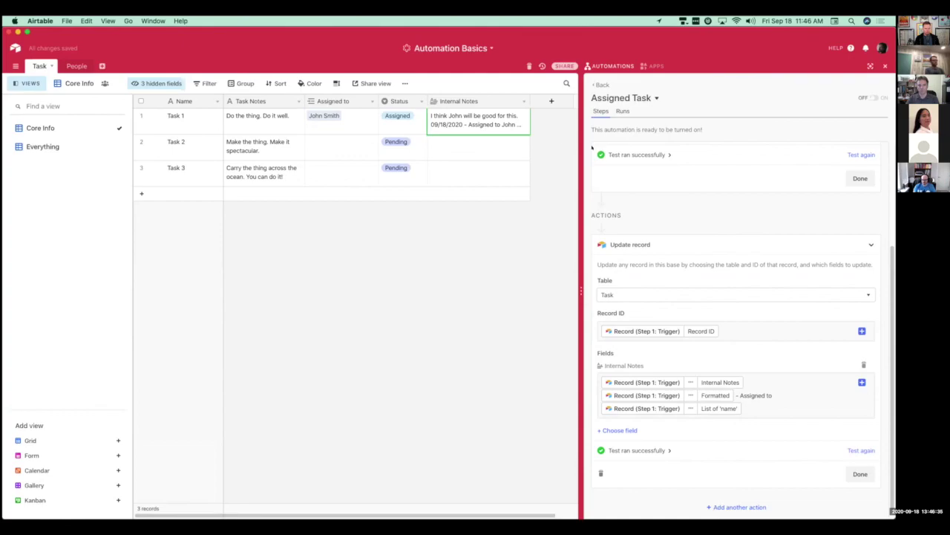
drag(581, 291, 689, 290)
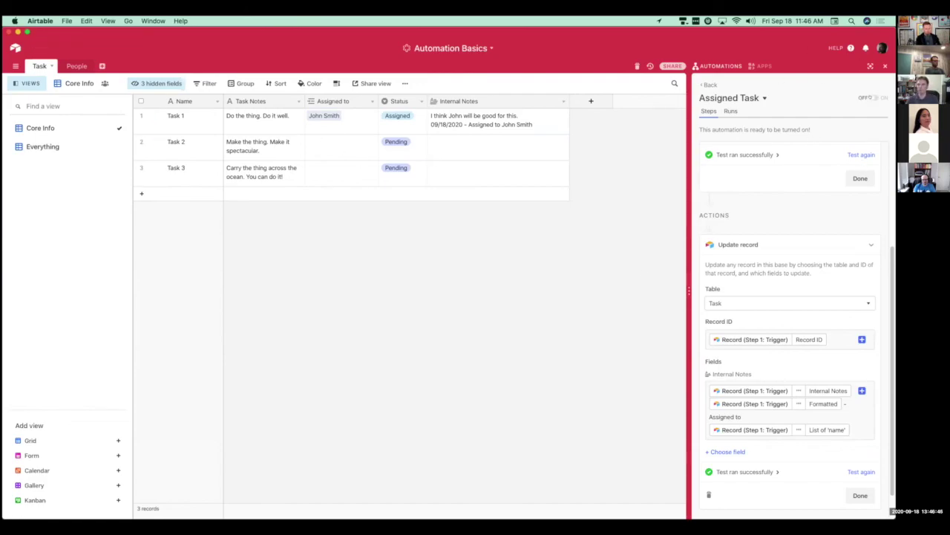
Turn on the Assigned Task automation and return to the list of automations.
click(874, 97)
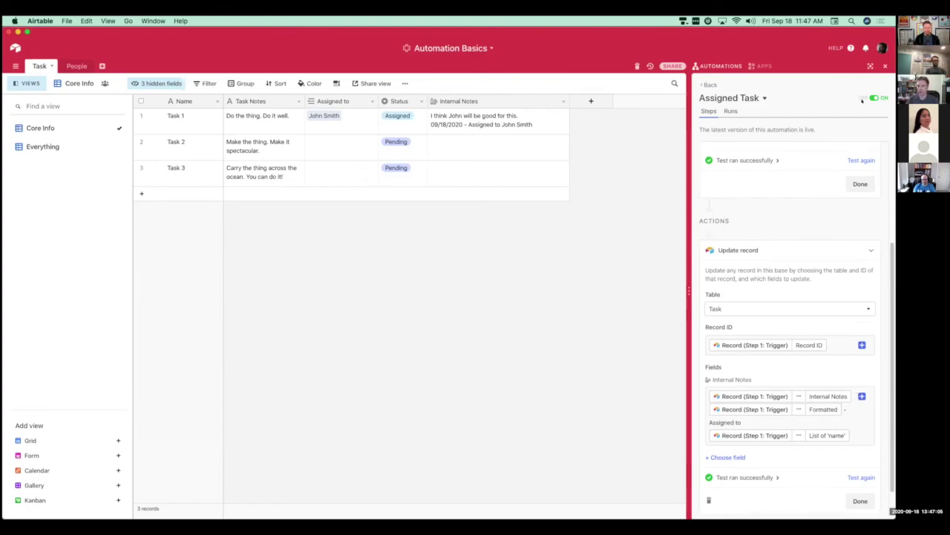
click(711, 84)
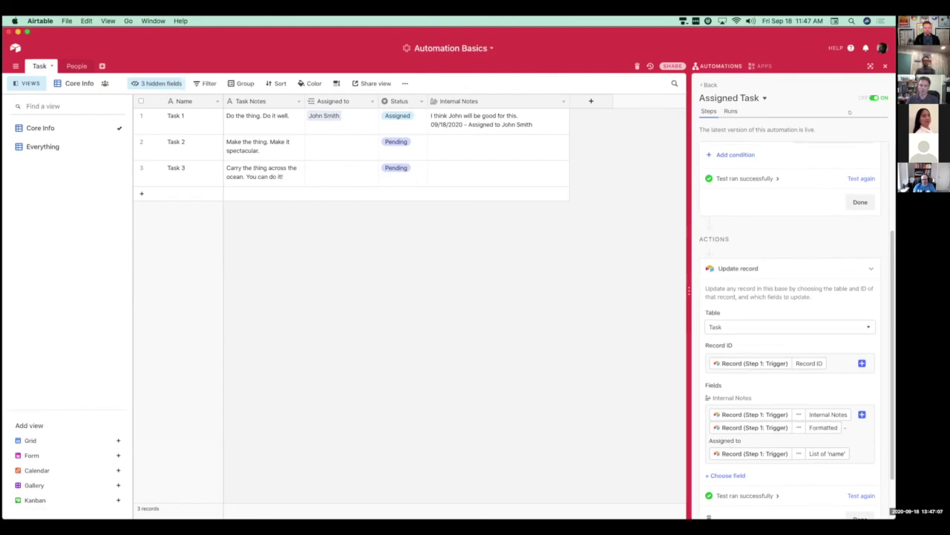
Assign Task 2 to the third person and Task 3 to the second person among the existing People records.
click(309, 143)
key(Return)
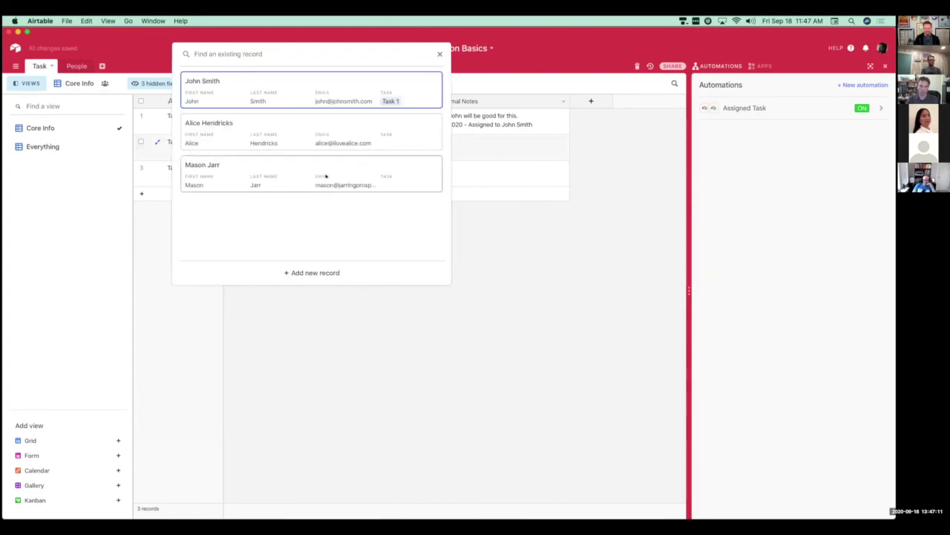
click(339, 174)
click(339, 174)
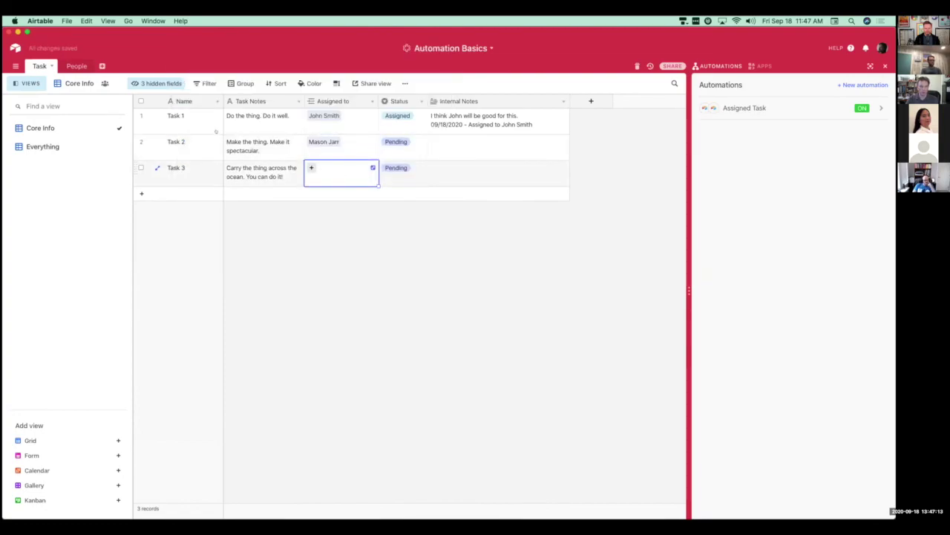
click(312, 168)
click(401, 146)
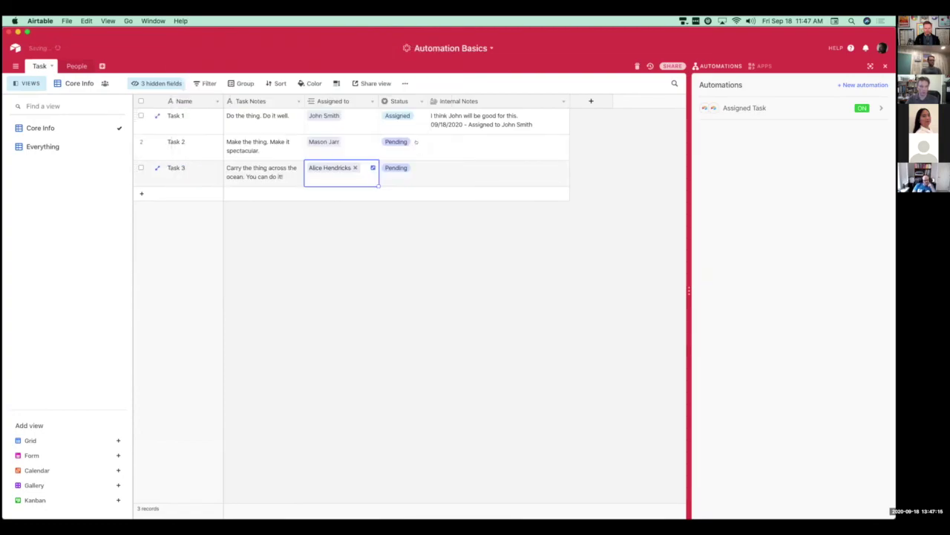
Set the status of Task 2 and Task 3 to Assigned to trigger the automation.
click(392, 152)
key(Return)
click(395, 201)
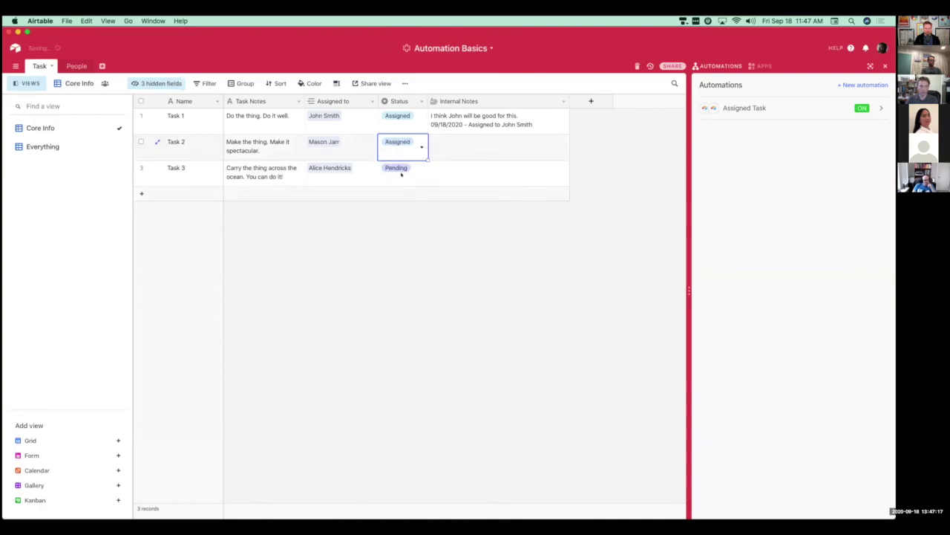
click(401, 171)
click(415, 170)
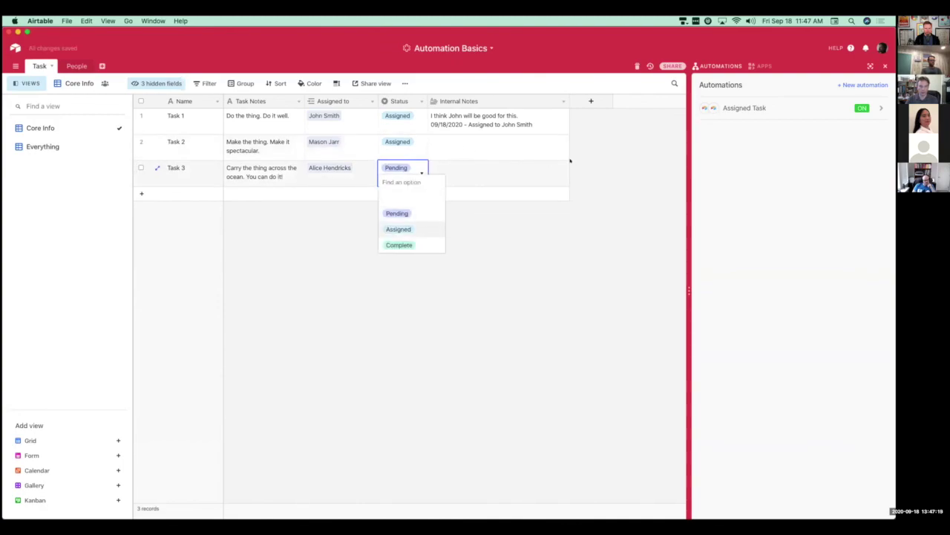
key(Return)
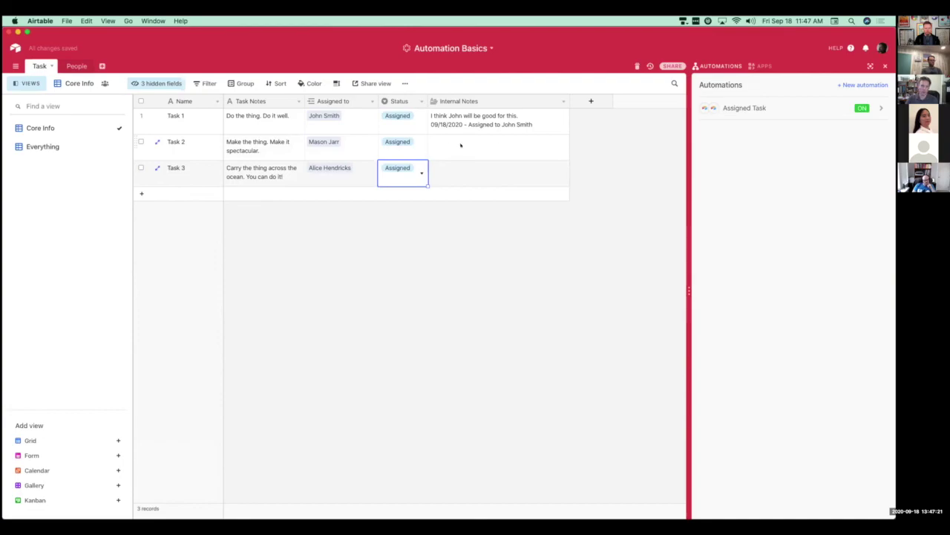
key(Escape)
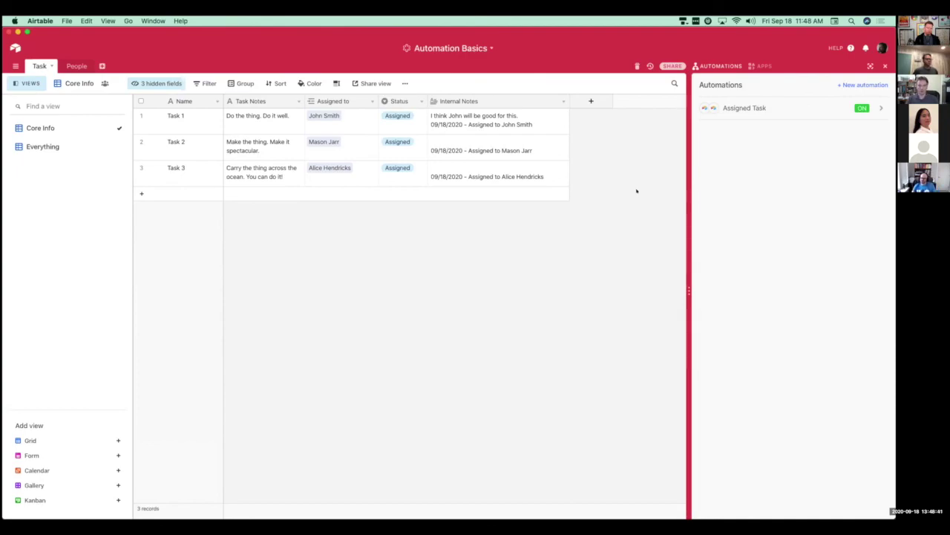
Switch to the slide presentation and advance to the slide "The future of Automations in Airtable...".
key(super+Tab)
key(super+Tab)
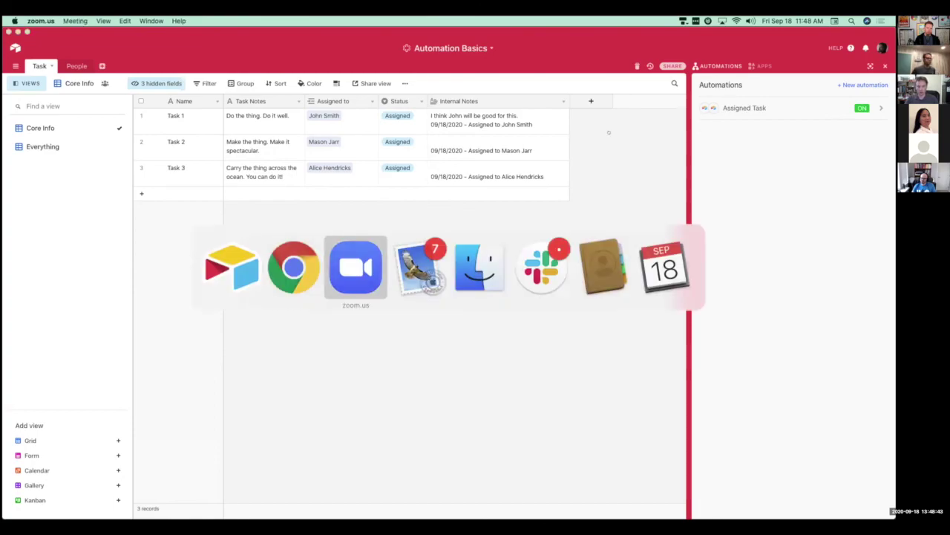
key(super+Tab)
key(super+Tab)
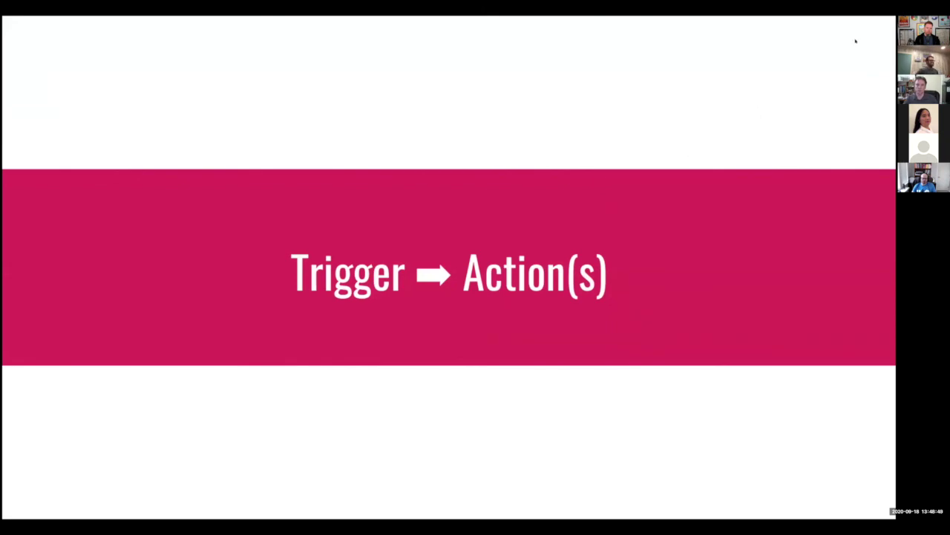
key(Right)
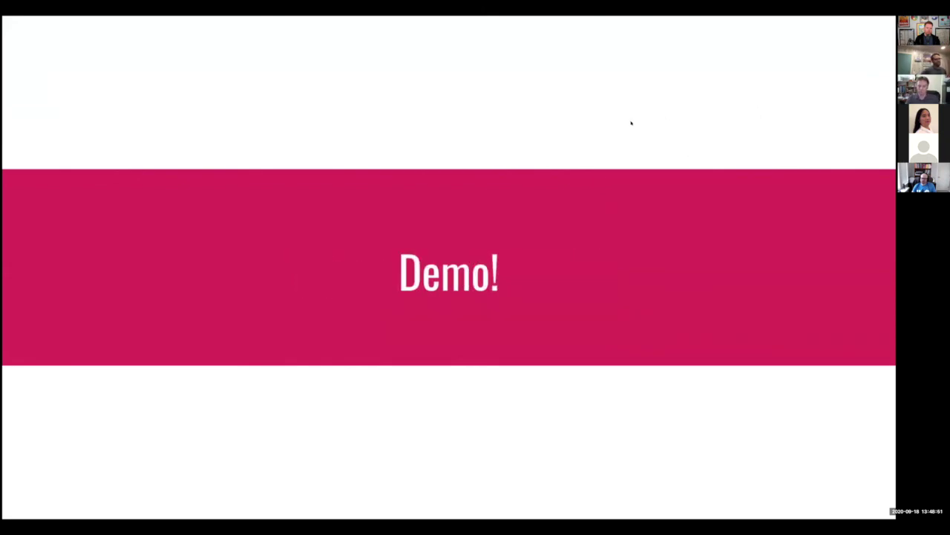
key(Right)
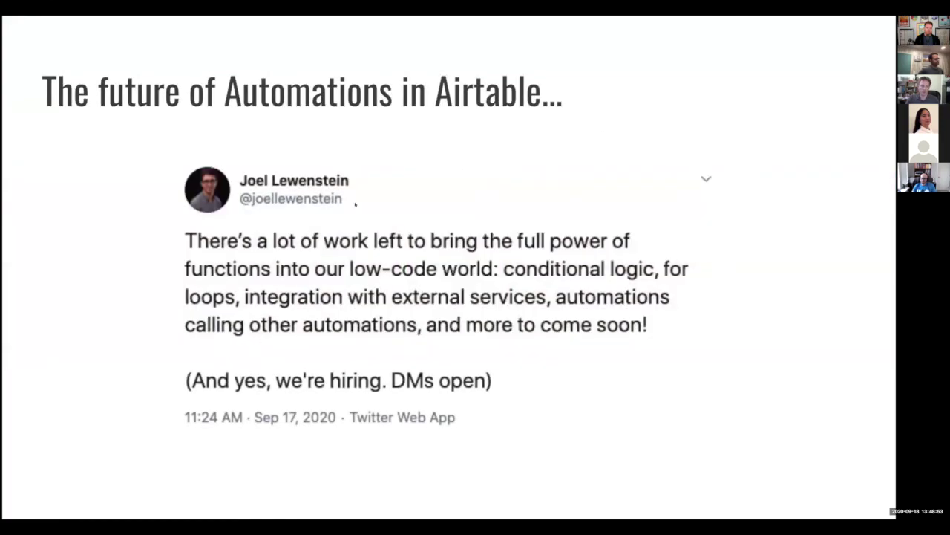
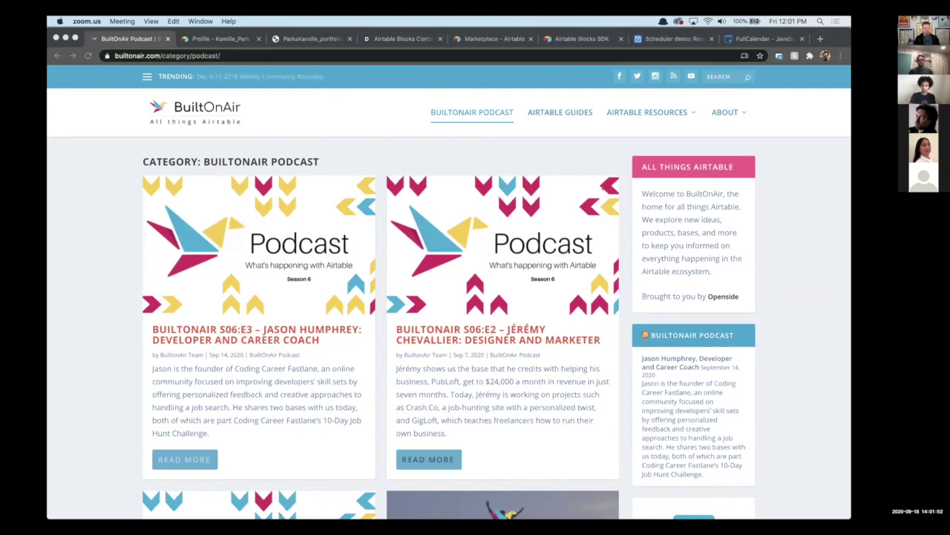
Close the BuiltOnAir podcast, profile and portfolio pages to reach the Airtable Blocks Contest project gallery.
click(168, 38)
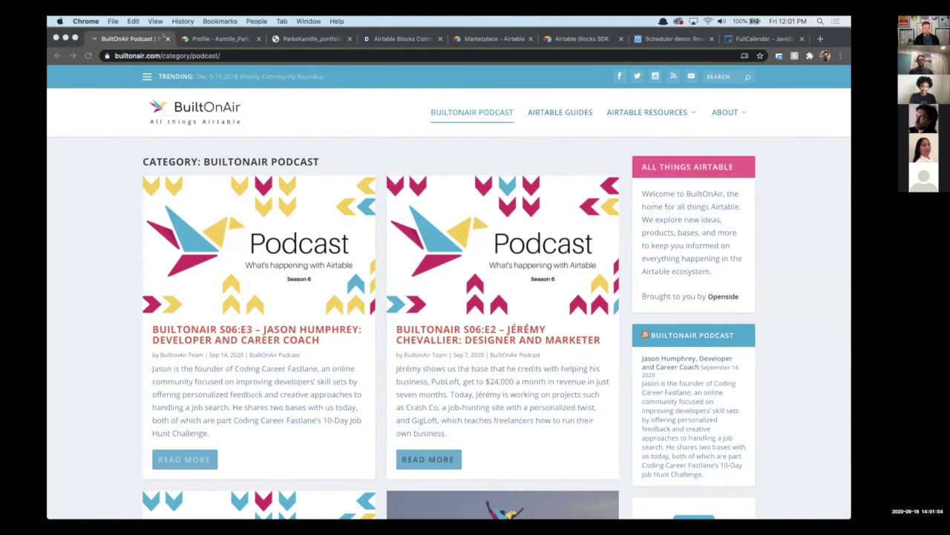
click(168, 38)
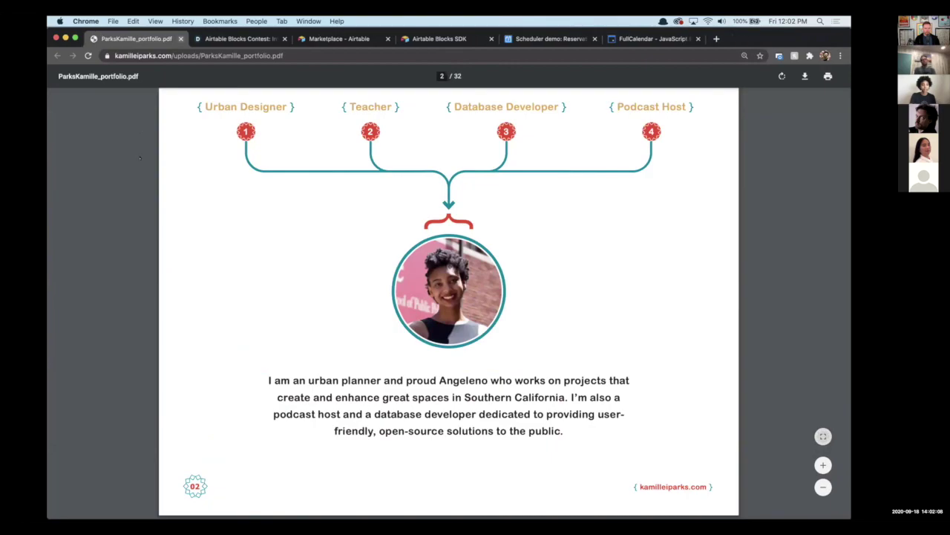
click(180, 38)
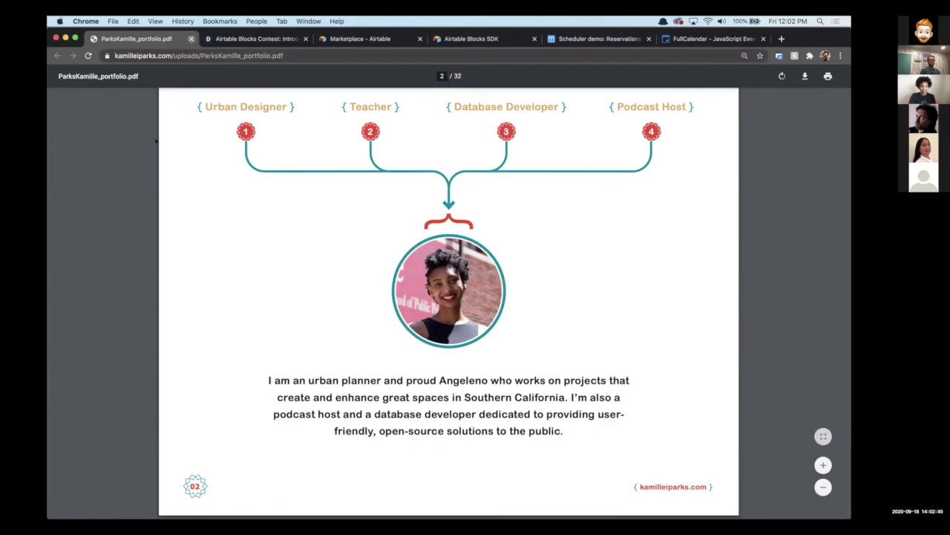
click(191, 39)
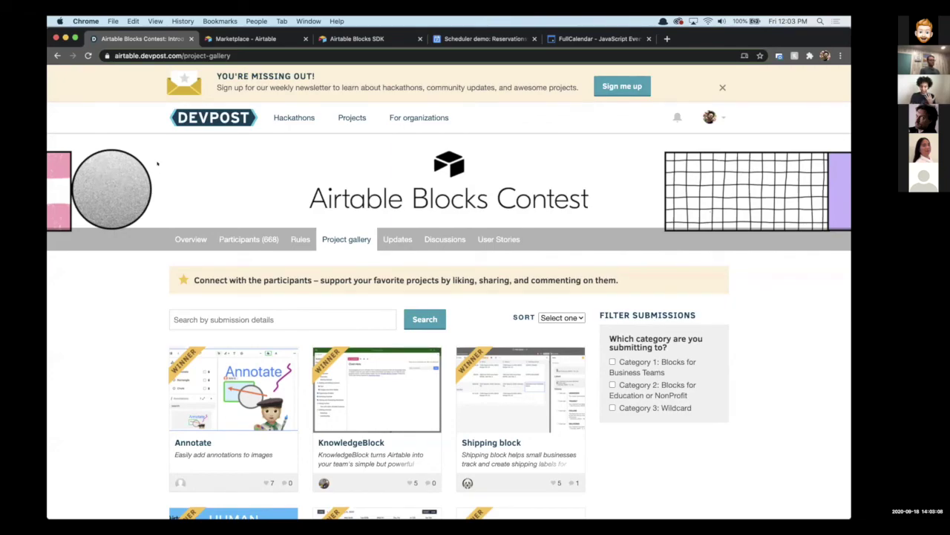
Look through the winning projects in the contest gallery, and close the gallery and the Scheduler marketplace page.
scroll(157, 164, down, 1)
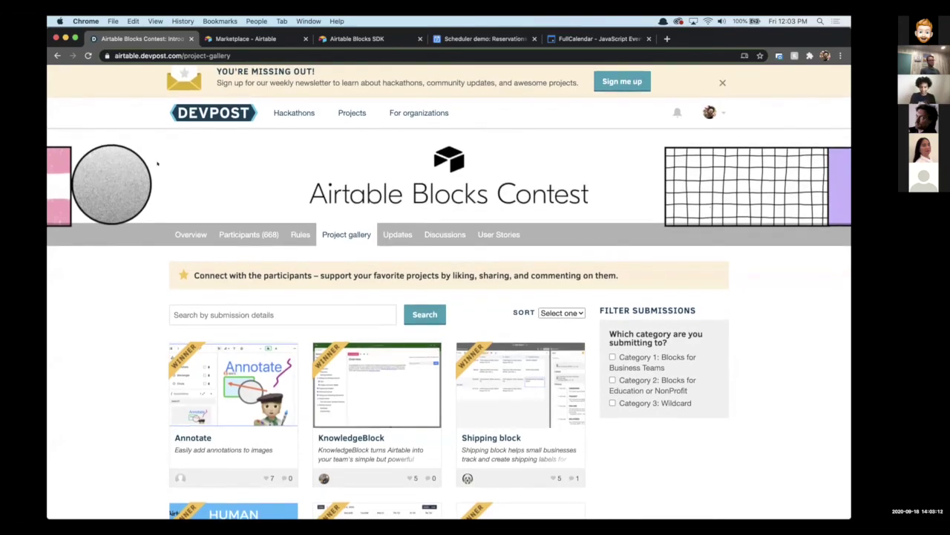
scroll(157, 164, down, 5)
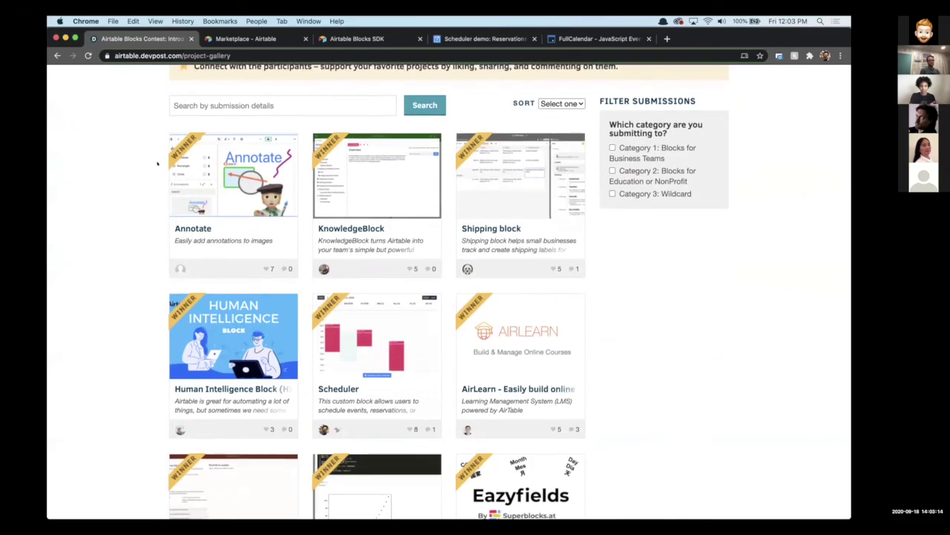
scroll(157, 164, down, 2)
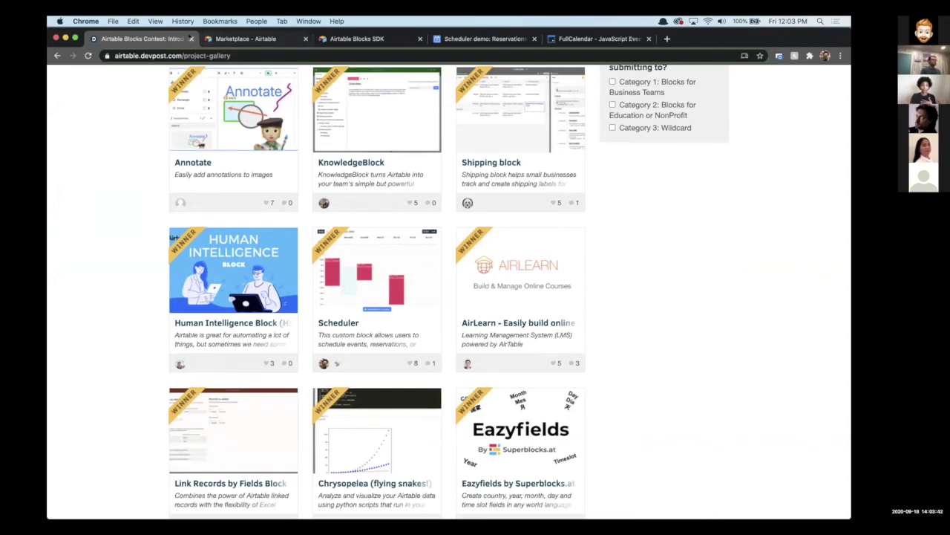
click(190, 39)
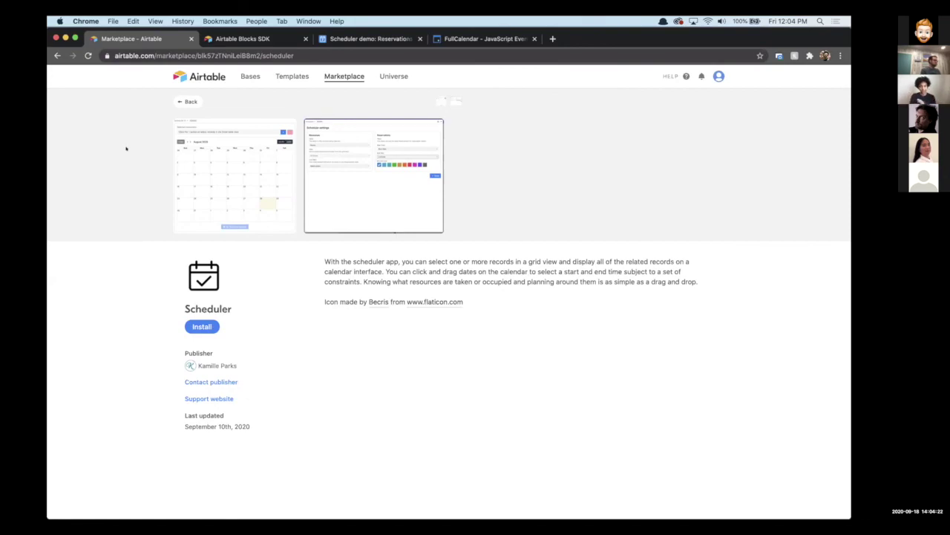
click(190, 39)
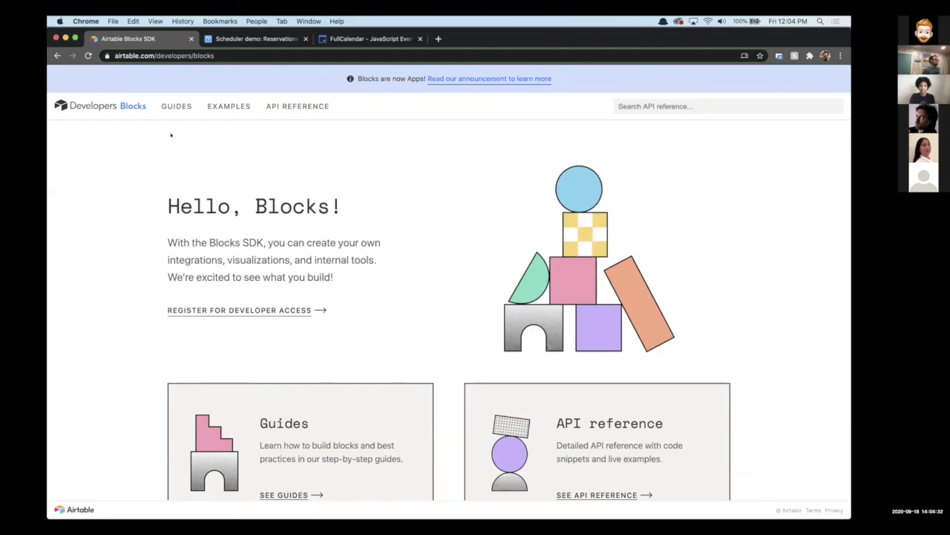
View the Blocks SDK examples and open the Button component's page in the API reference.
click(230, 107)
scroll(232, 188, down, 3)
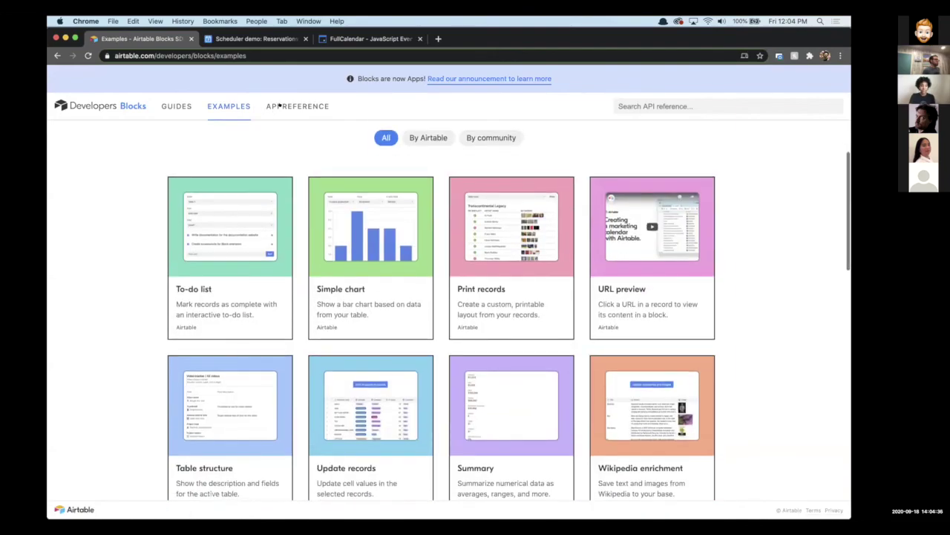
click(297, 107)
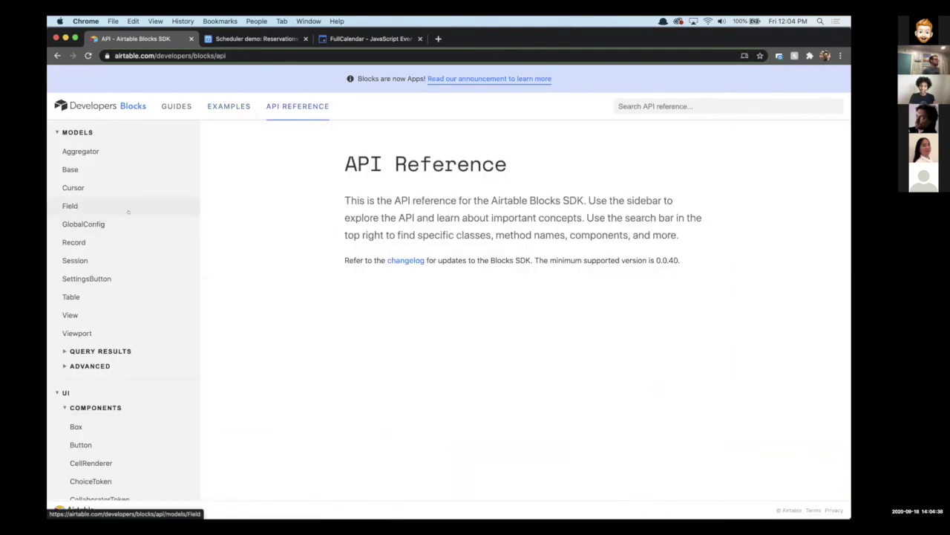
scroll(102, 244, down, 3)
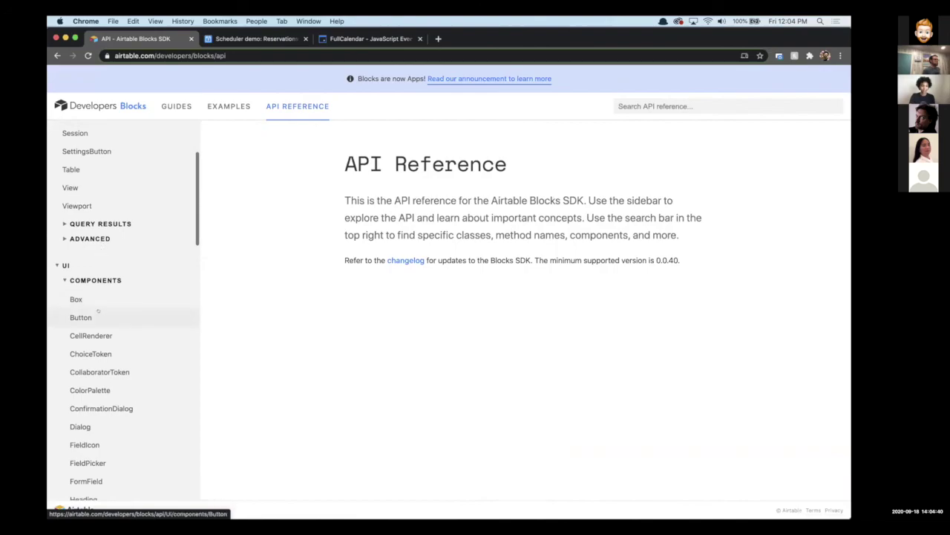
click(81, 317)
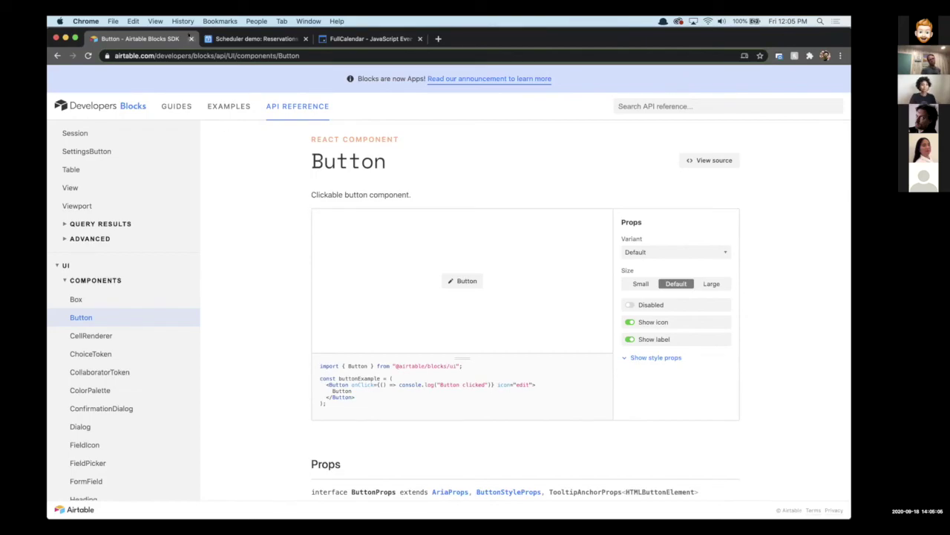
Close the Blocks SDK documentation and look over the Rooms, Reservations and People tables of the Scheduler demo base.
click(190, 39)
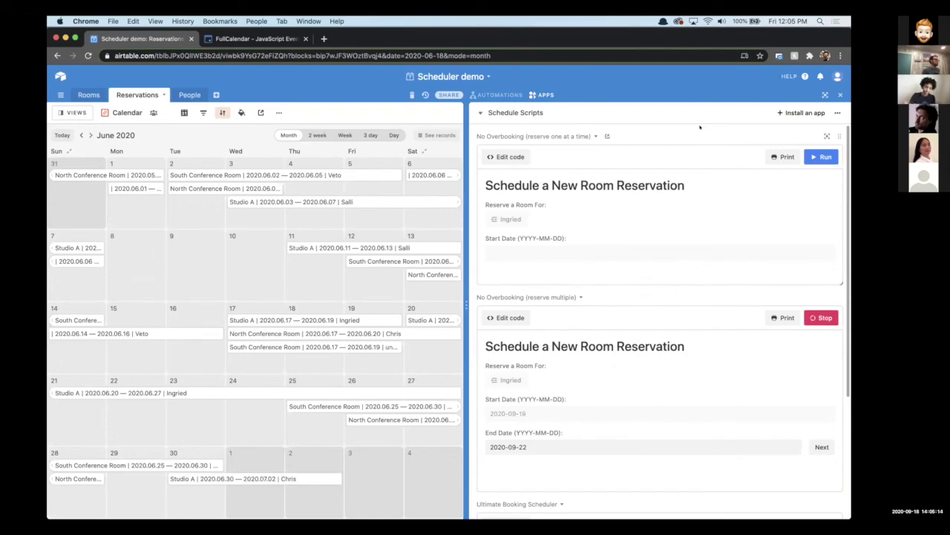
click(89, 94)
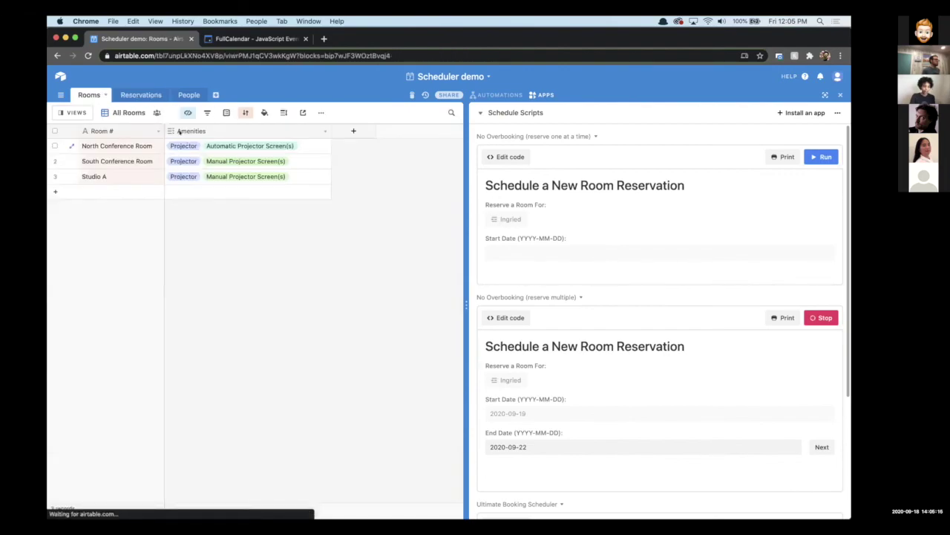
click(129, 93)
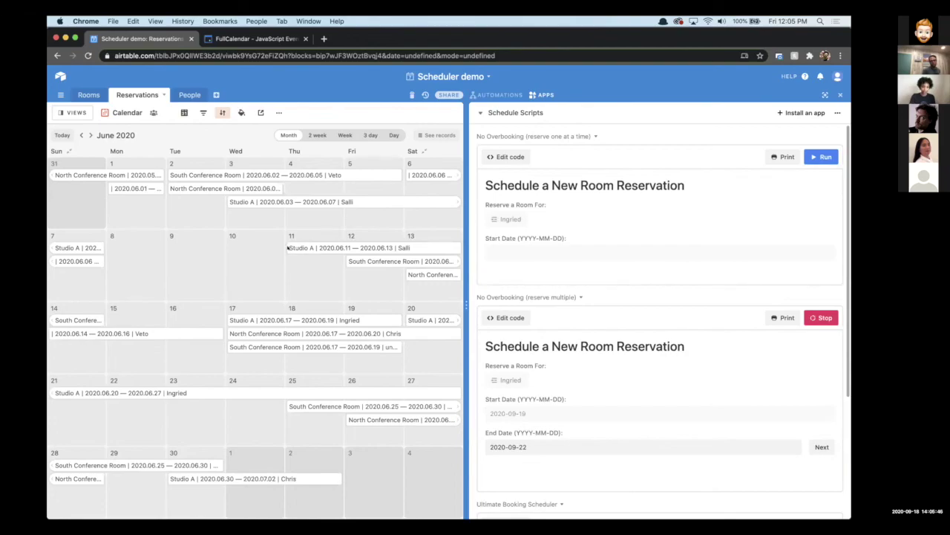
drag(287, 249, 287, 242)
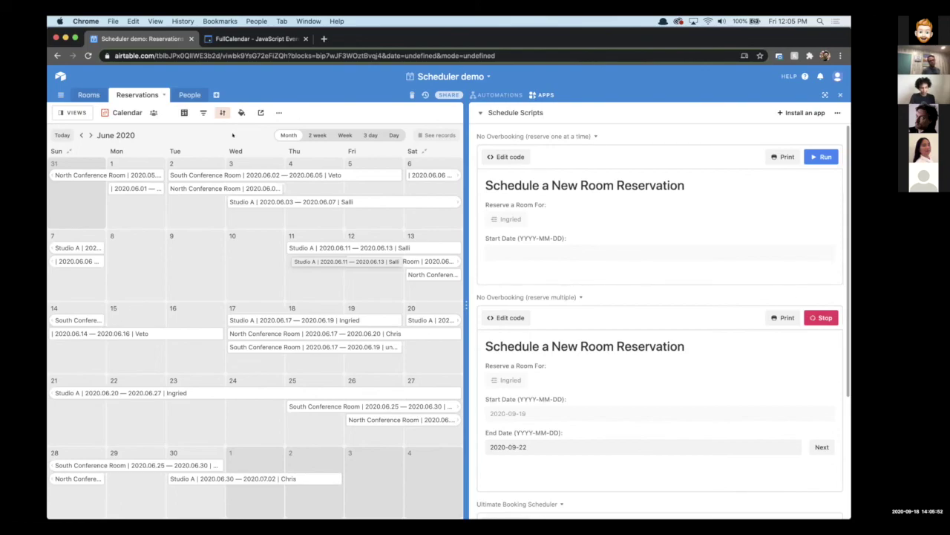
click(189, 94)
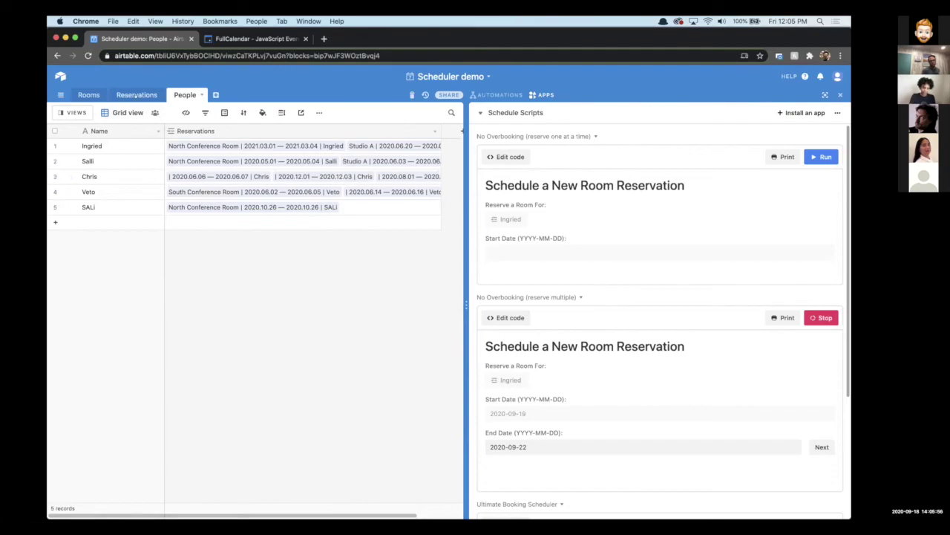
click(137, 95)
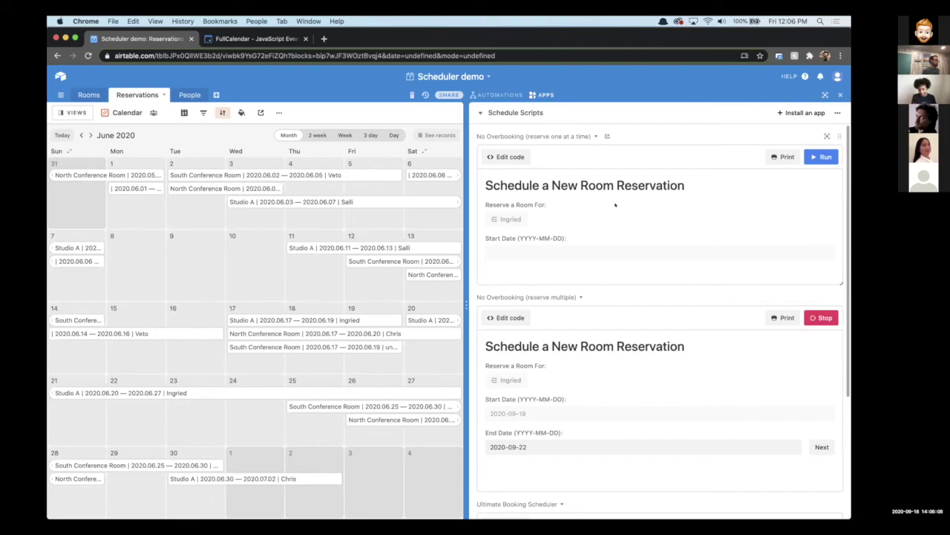
Submit the end date 2020-09-22 in the No Overbooking (reserve multiple) script and choose North Conference Room as the requested room.
scroll(593, 297, down, 2)
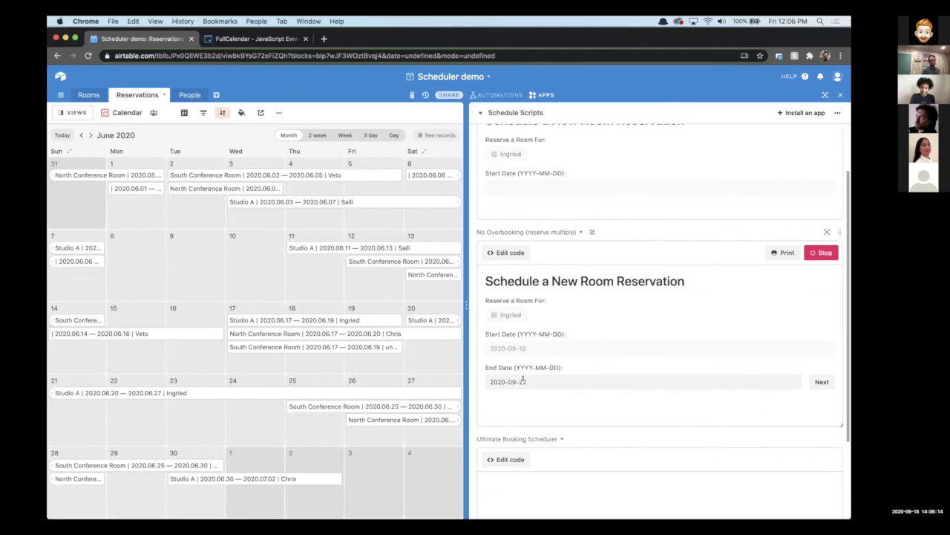
key(Return)
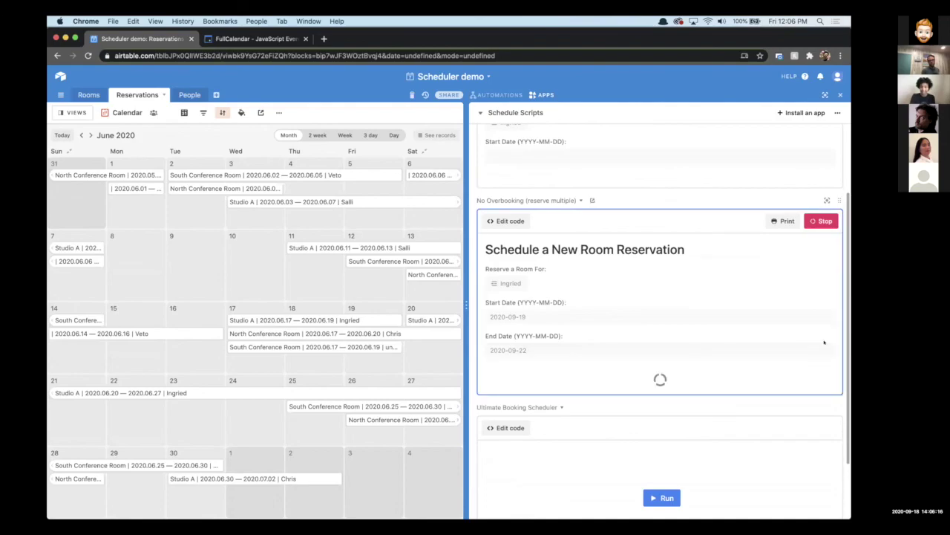
click(519, 303)
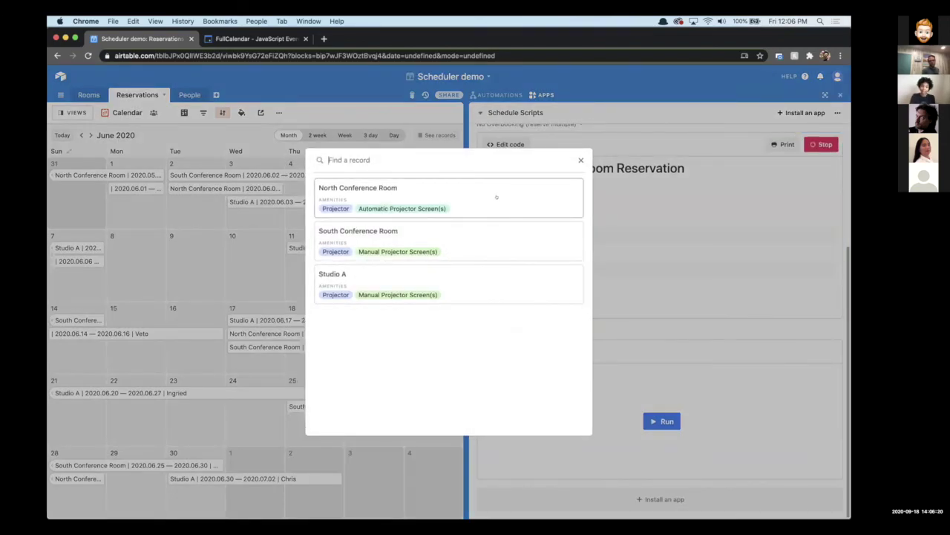
click(513, 205)
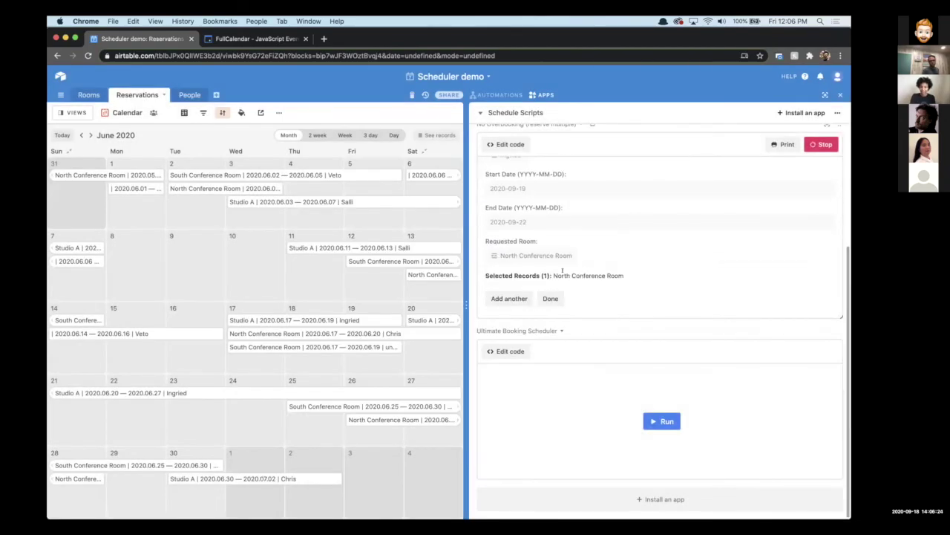
Review the reservation entries in the No Overbooking (reserve multiple) script and restart it from the customer selection.
scroll(569, 263, up, 2)
scroll(607, 371, down, 2)
scroll(607, 371, up, 3)
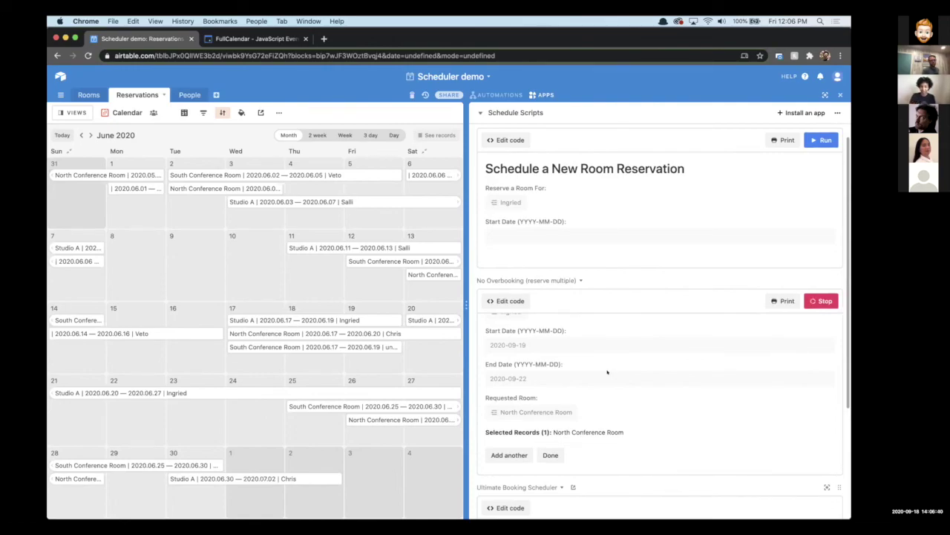
scroll(607, 372, up, 3)
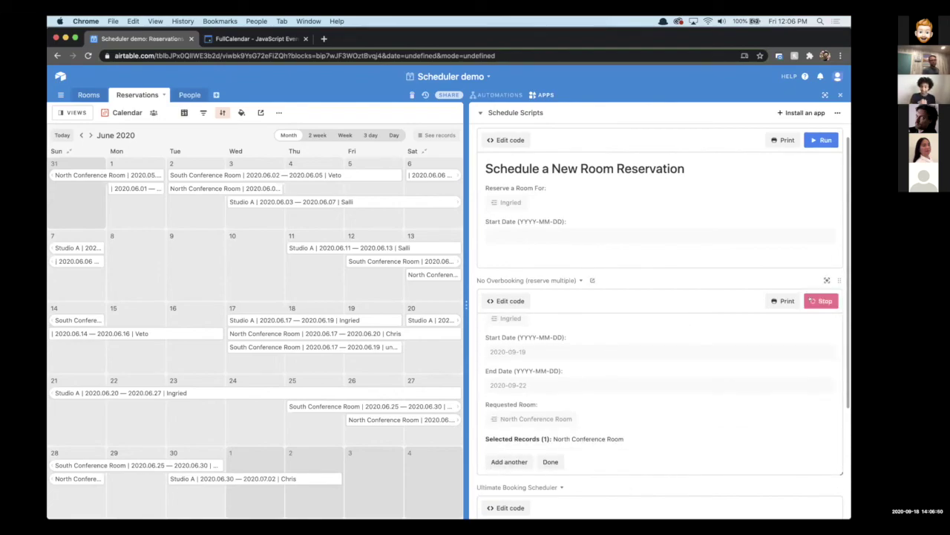
click(509, 461)
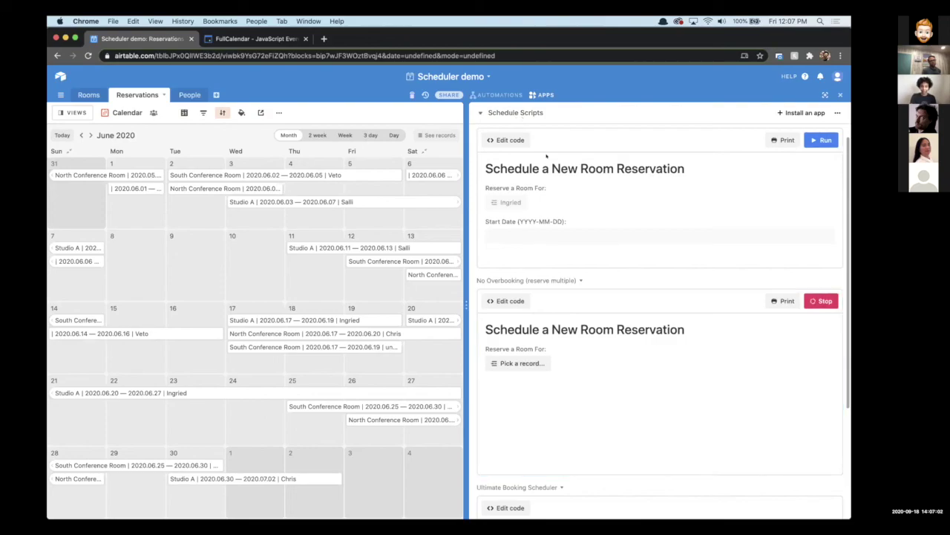
Switch the apps dashboard to Production Version and select North Conference Room and Studio A in the Rooms table.
click(515, 114)
click(546, 166)
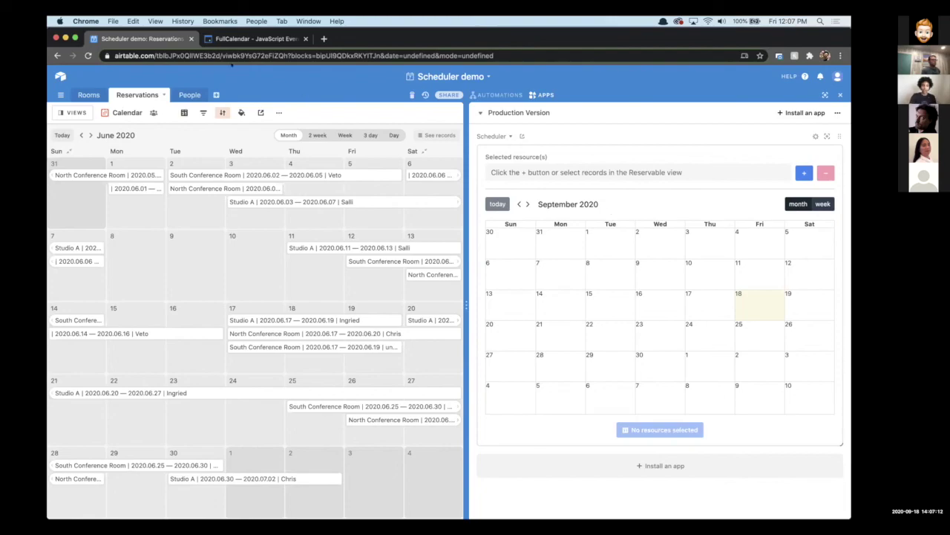
click(88, 94)
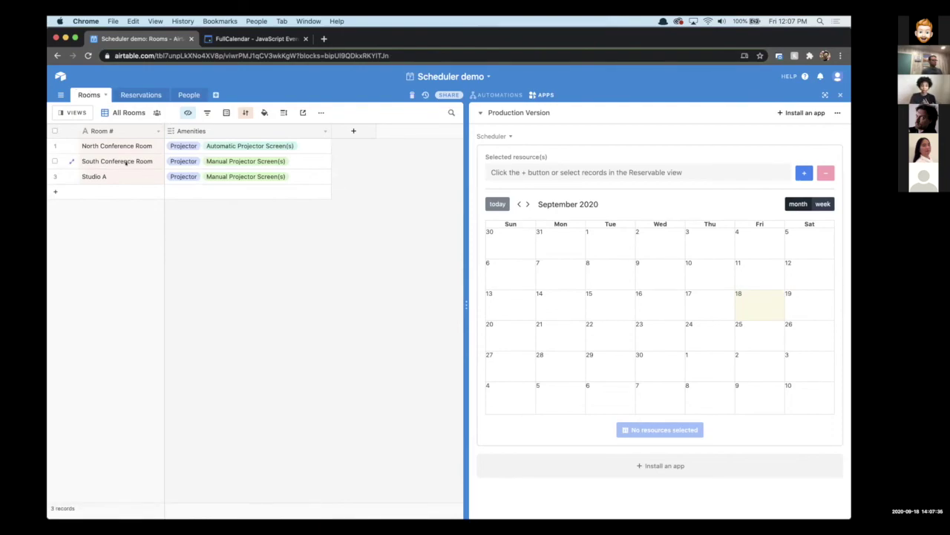
click(54, 146)
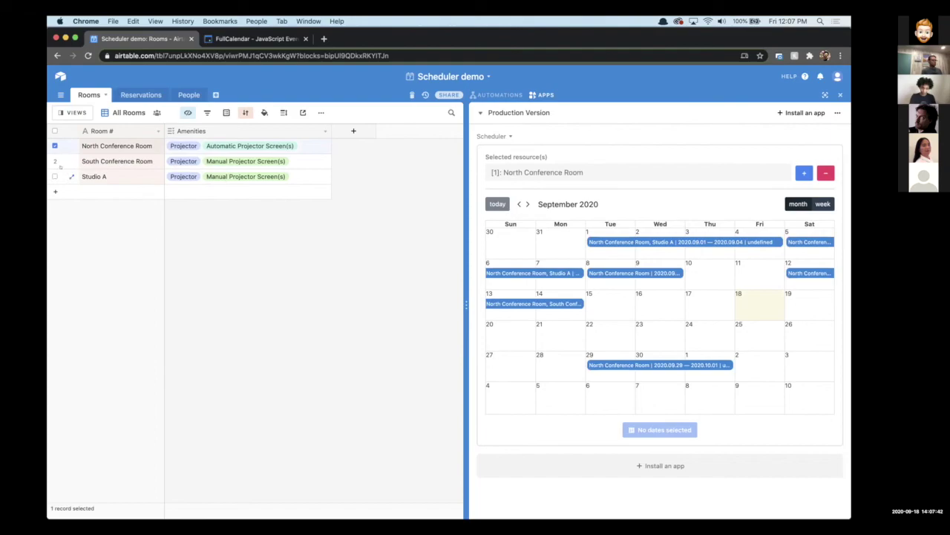
click(54, 176)
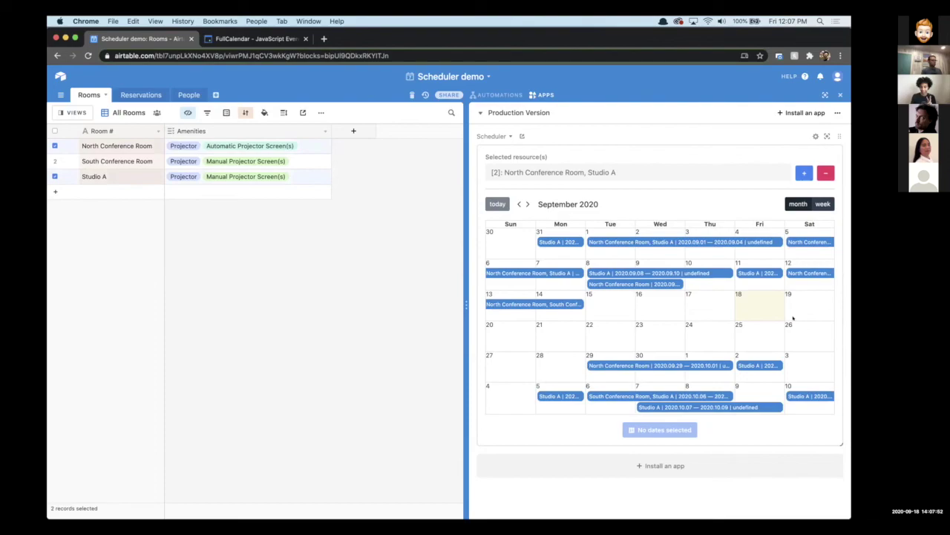
Reserve both selected rooms for September 15–17, 2020 in Scheduler and link the second existing People record as the customer.
drag(613, 305, 724, 310)
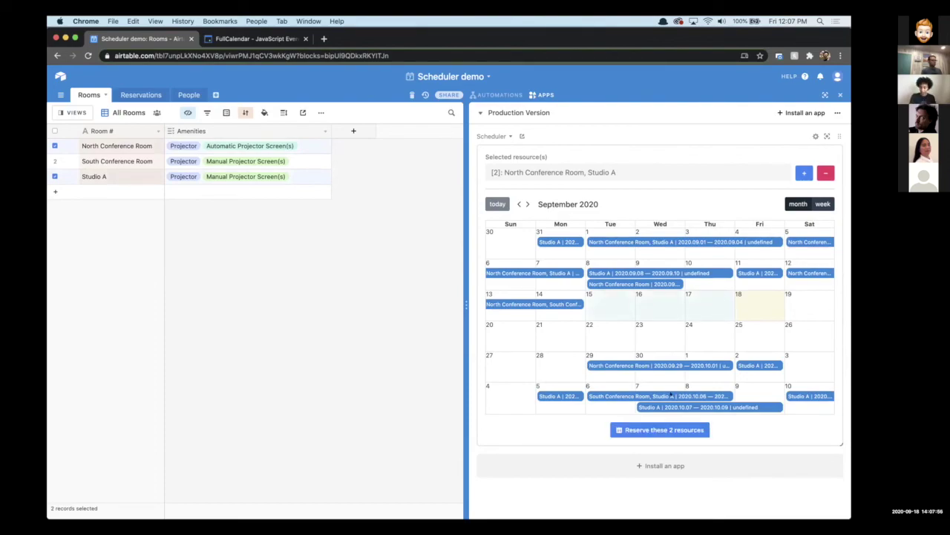
click(657, 429)
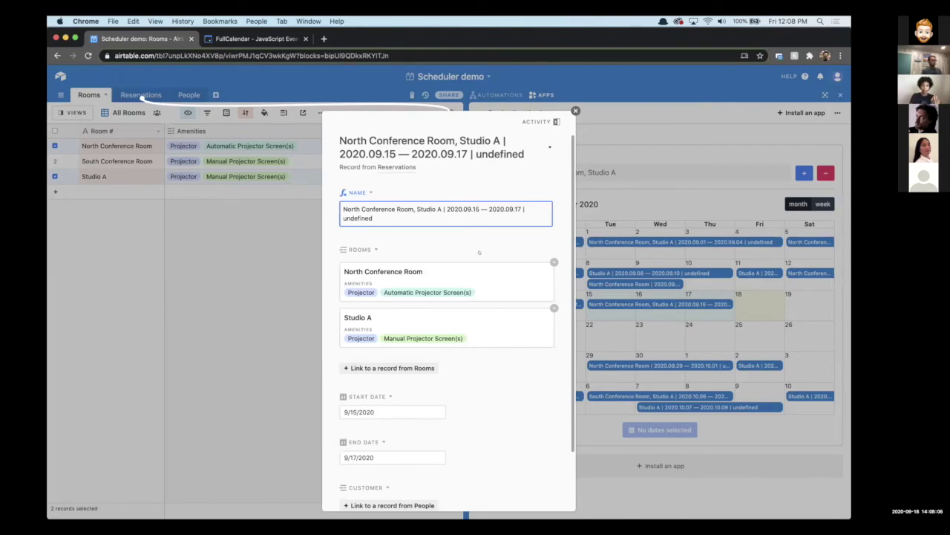
scroll(446, 334, down, 3)
click(392, 437)
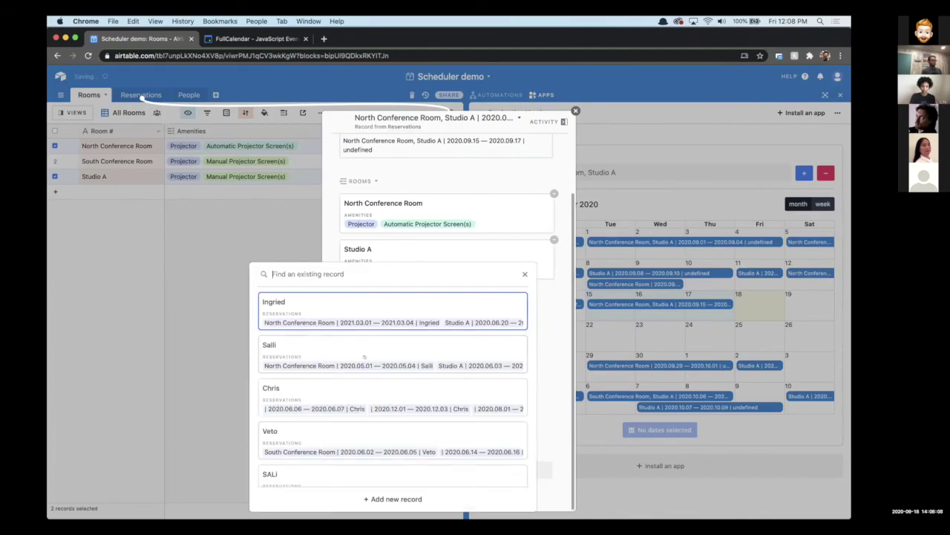
click(353, 346)
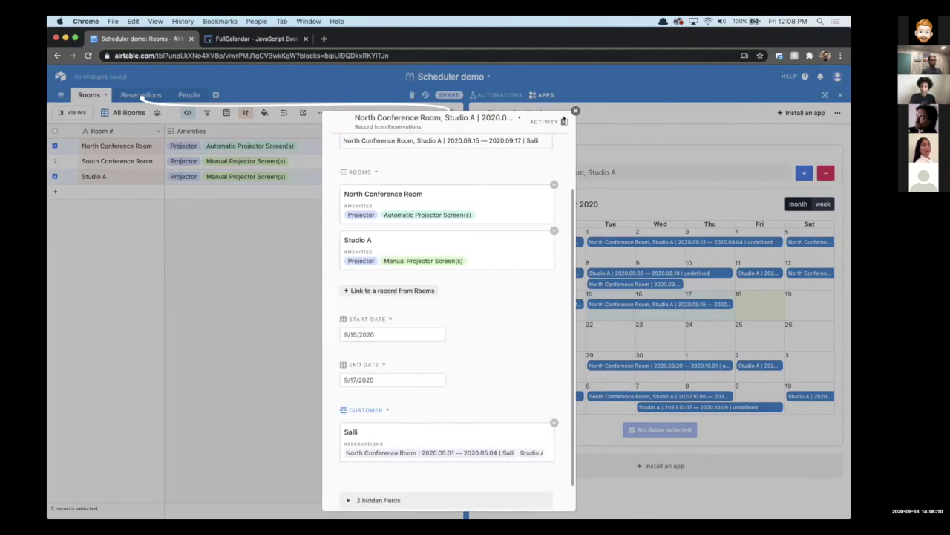
Close the reservation record, expand the Scheduler app to full screen and select South Conference Room as the resource.
click(575, 110)
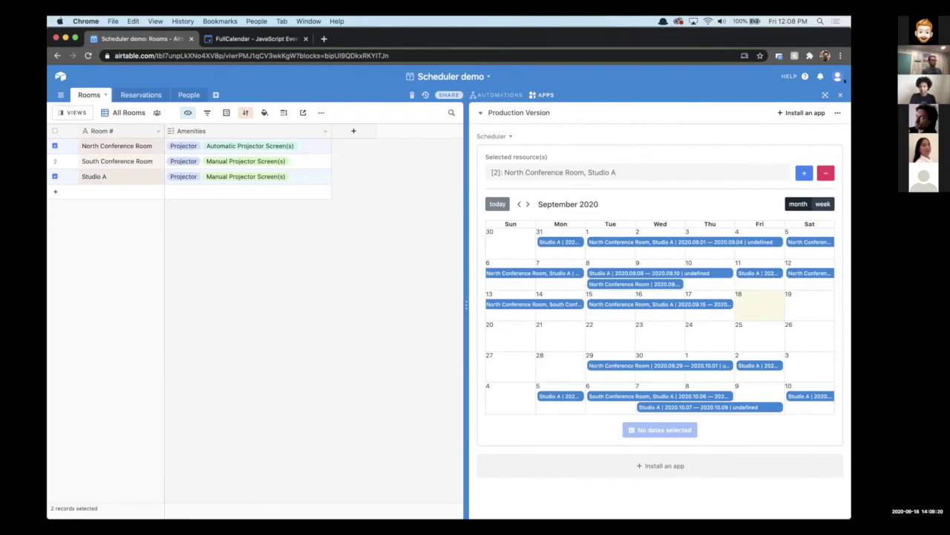
click(828, 137)
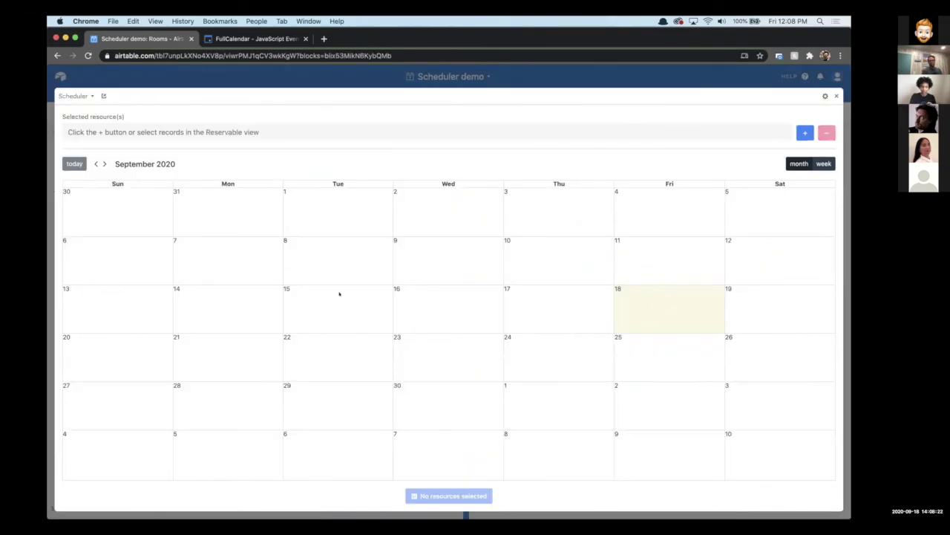
click(805, 132)
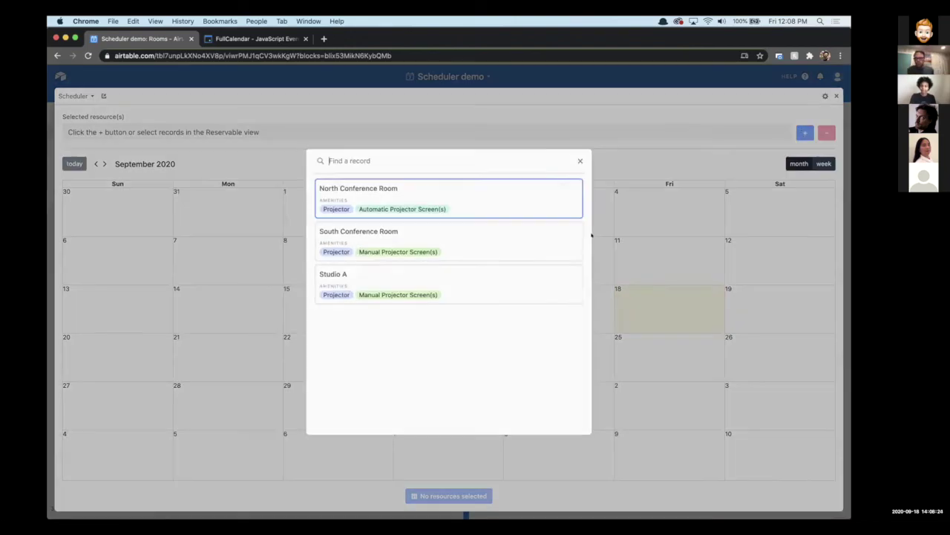
click(488, 252)
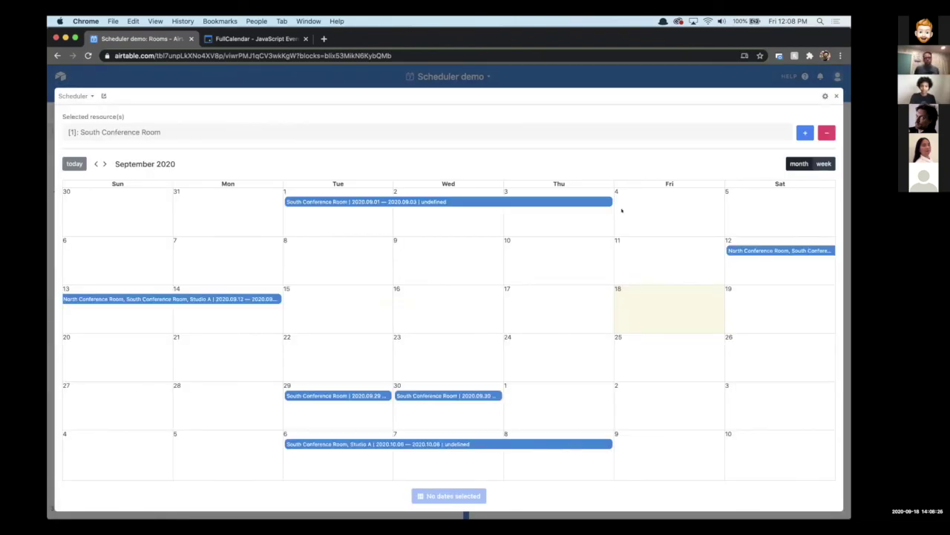
click(202, 217)
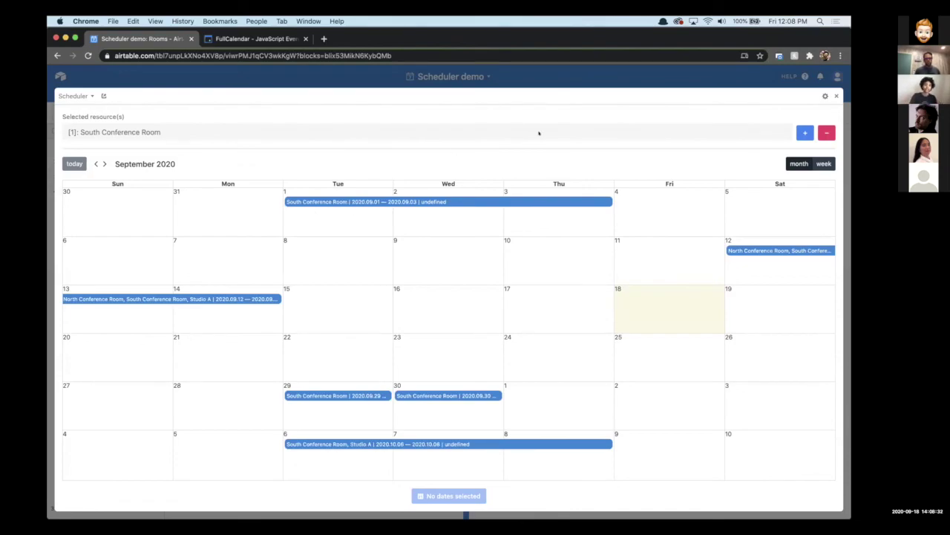
Add Studio A and North Conference Room to the Scheduler's selected resources, and take North Conference Room out again.
click(803, 132)
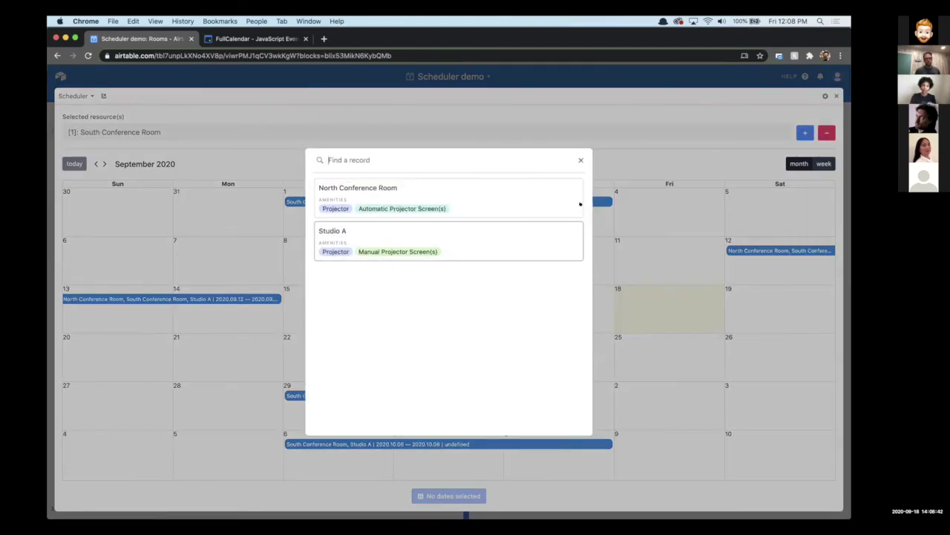
click(519, 229)
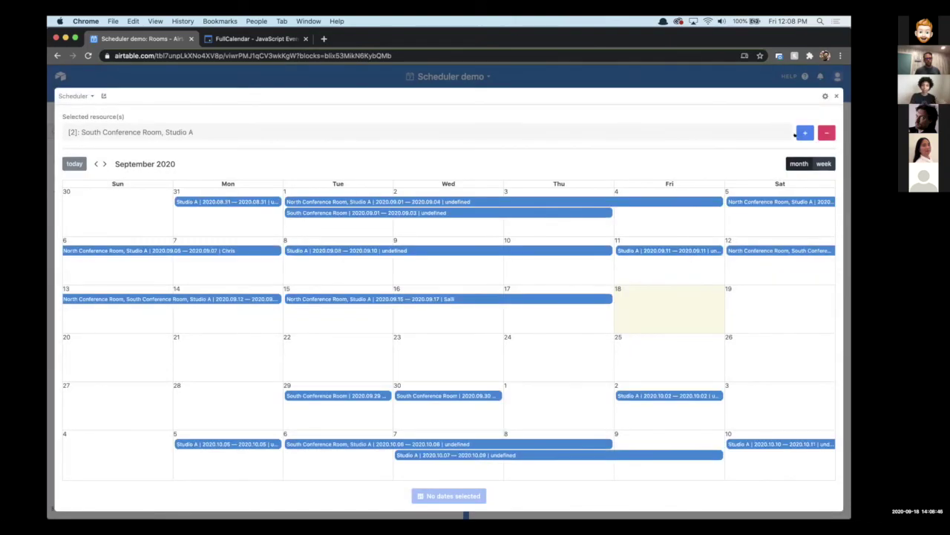
click(805, 132)
click(472, 204)
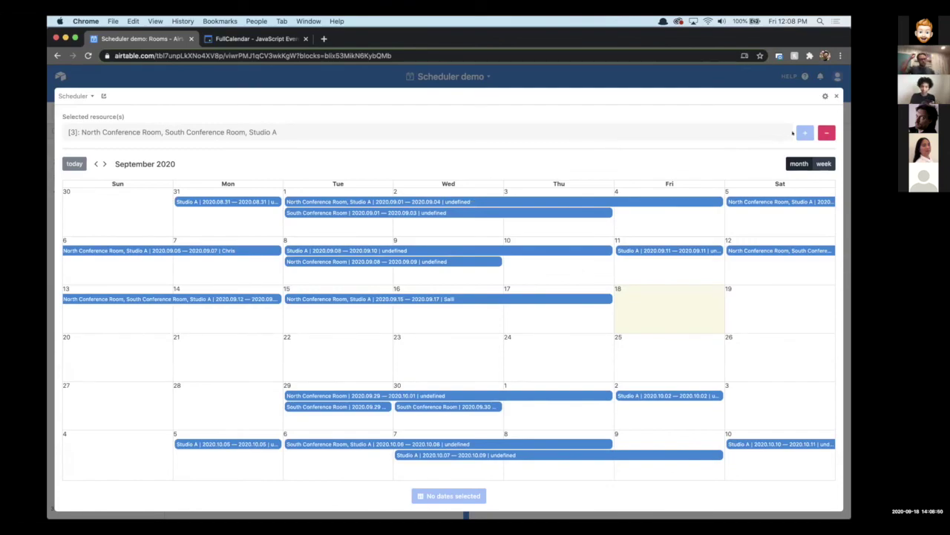
click(823, 132)
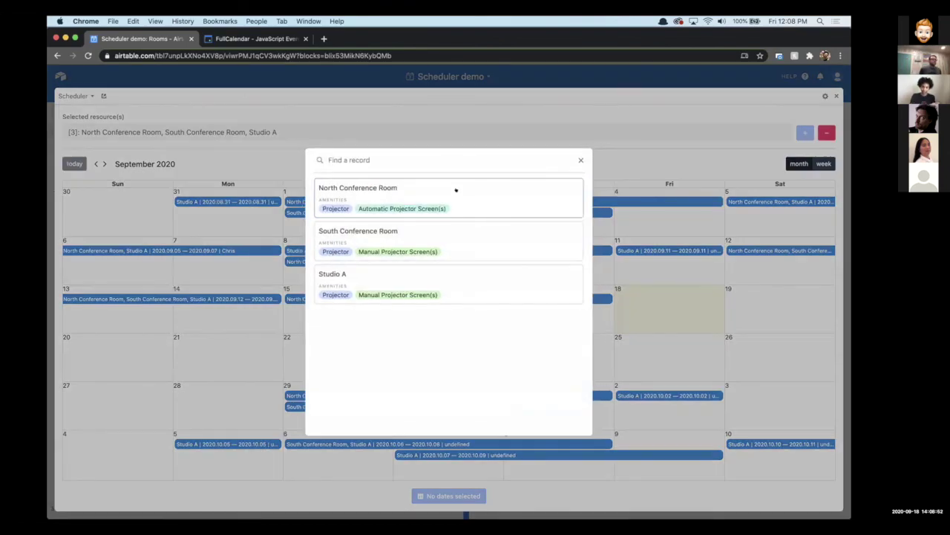
click(456, 192)
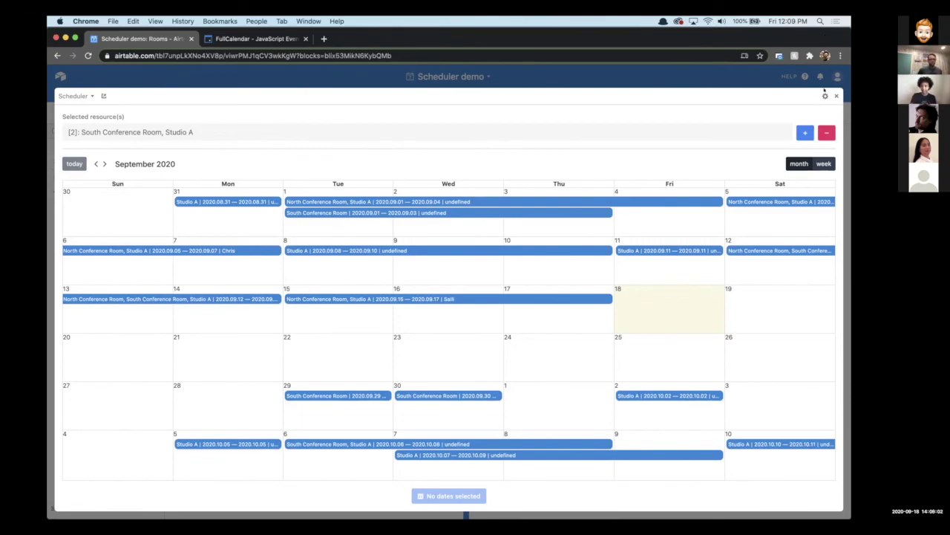
Set the reservations' record color to golden orange in the Scheduler settings.
click(825, 95)
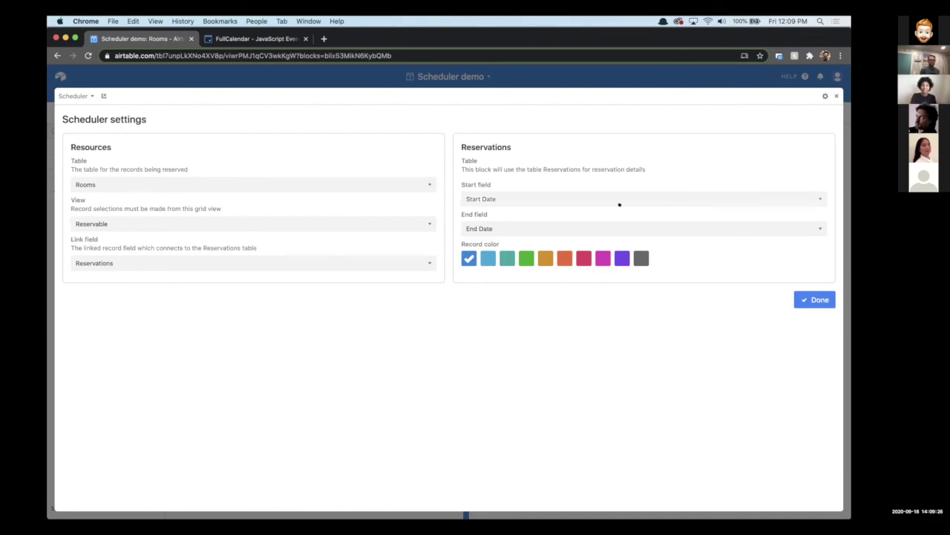
click(545, 258)
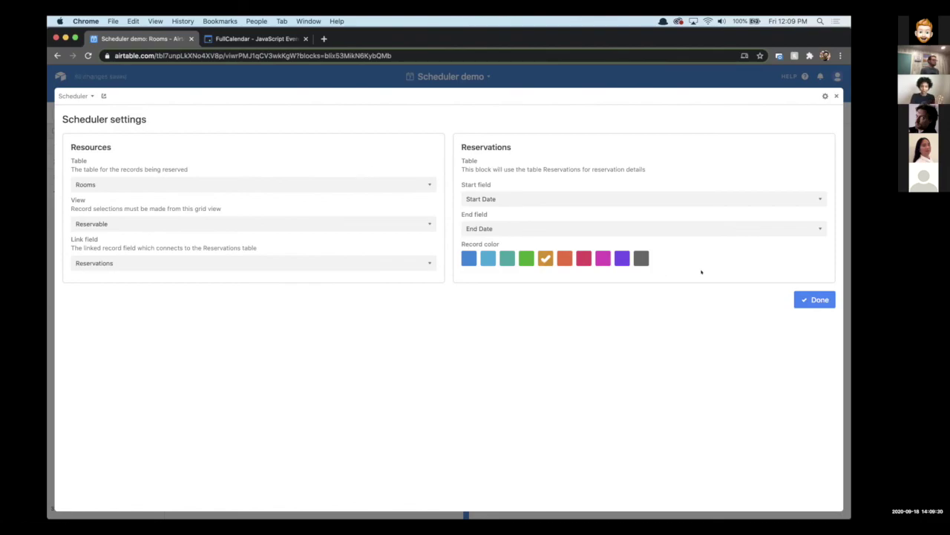
click(809, 298)
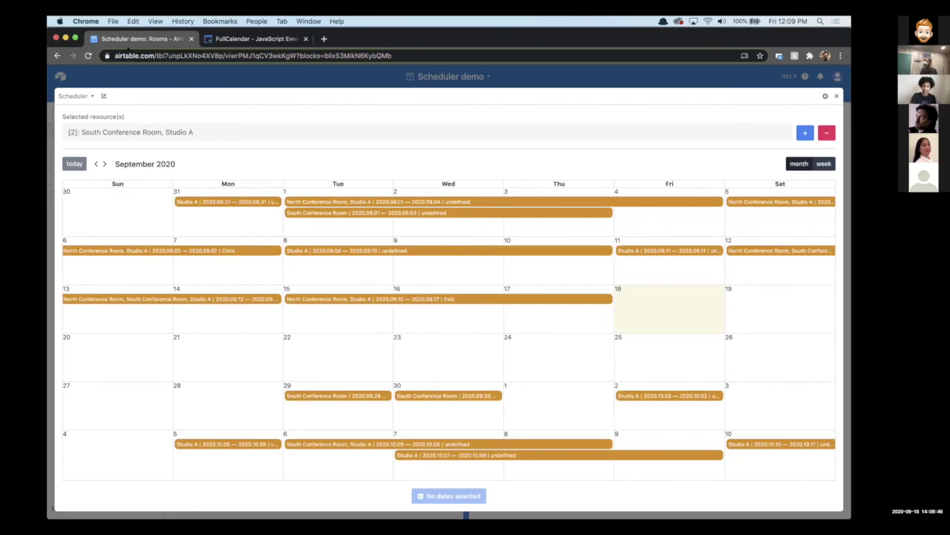
Look over the calendar demo on the FullCalendar website and return to the Scheduler demo base.
click(239, 39)
scroll(279, 226, down, 5)
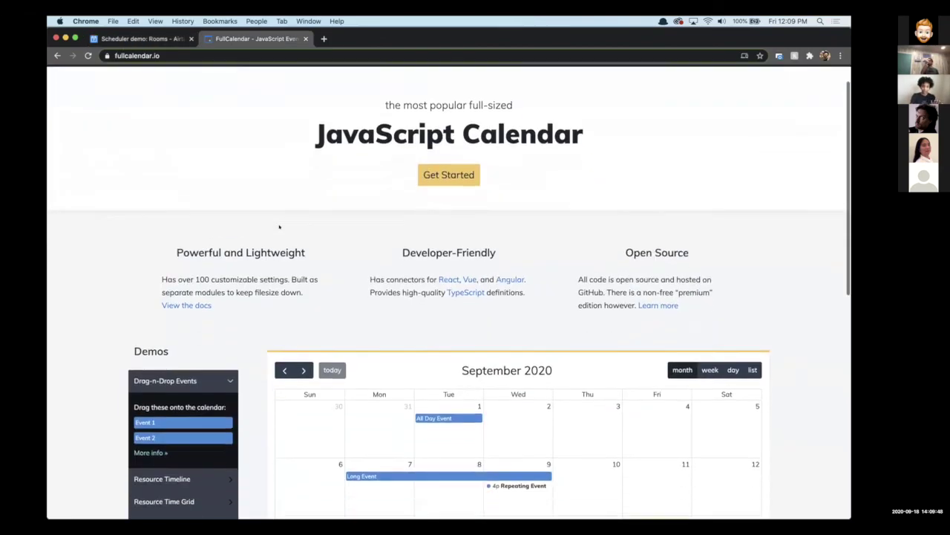
scroll(279, 227, down, 2)
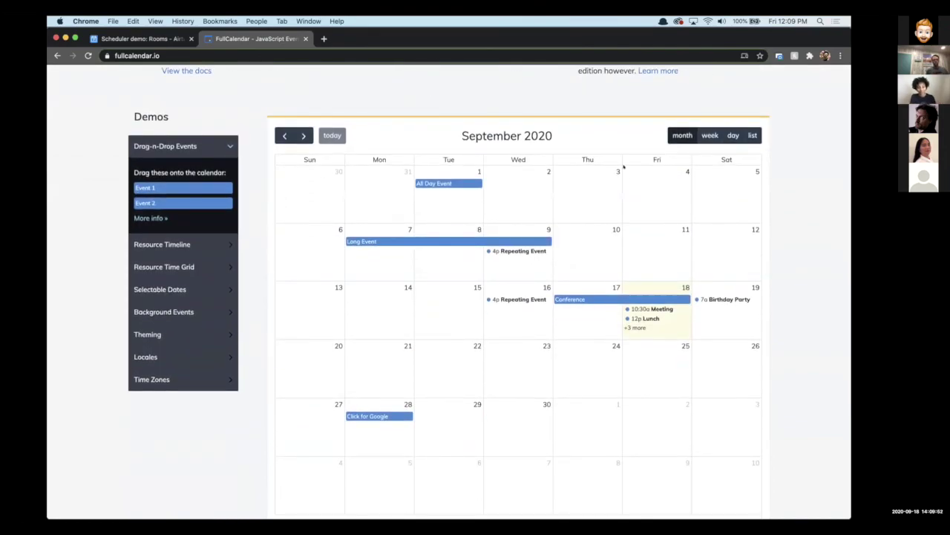
scroll(624, 167, down, 1)
click(178, 38)
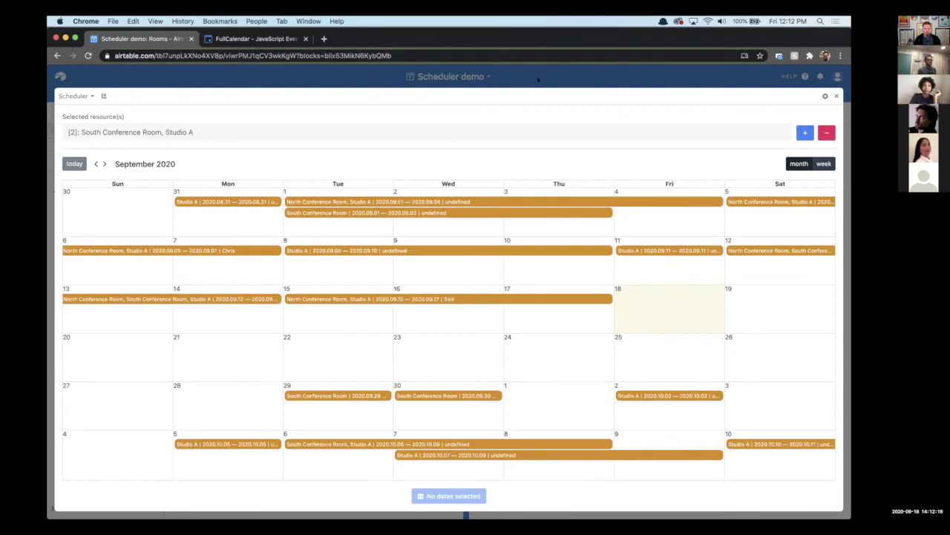
Switch to the Invoice demo base window and open Invoice #3 in its invoice app.
key(ctrl+Up)
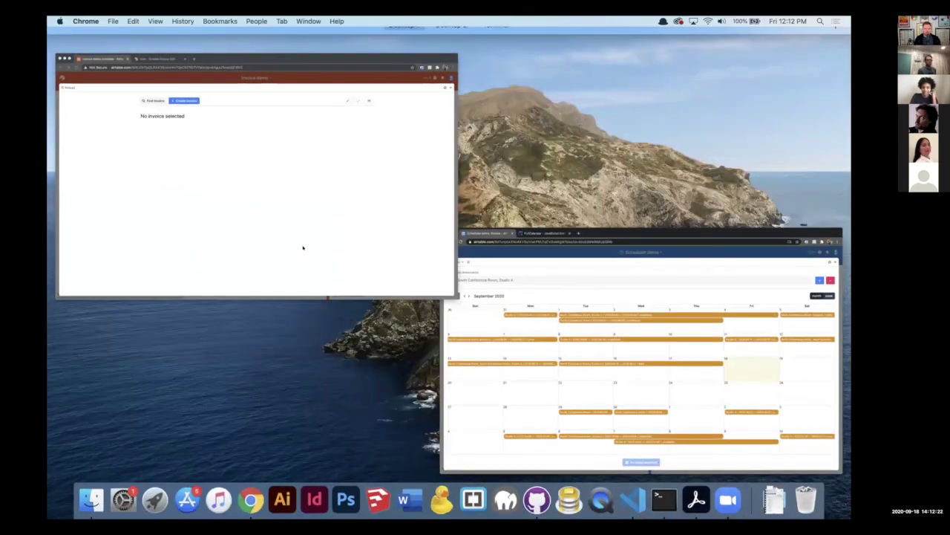
click(303, 247)
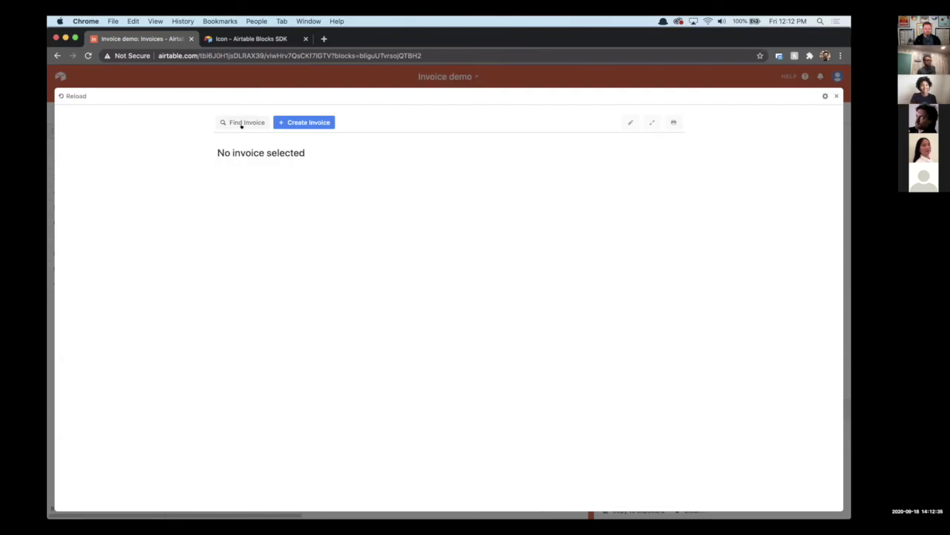
click(242, 124)
click(342, 286)
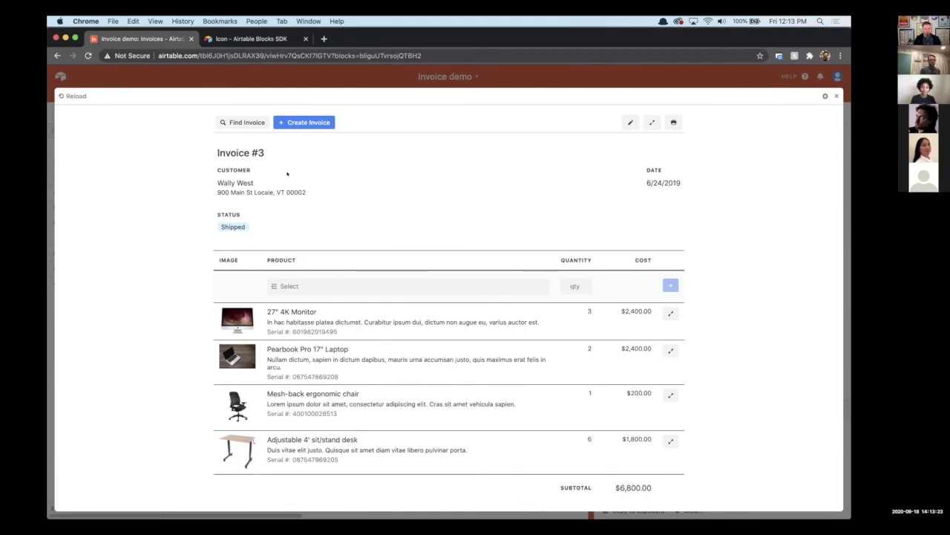
Add the Laptop Stand product (B088LRWRTG) to Invoice #3 with a quantity of 5 and check the updated line items.
click(312, 285)
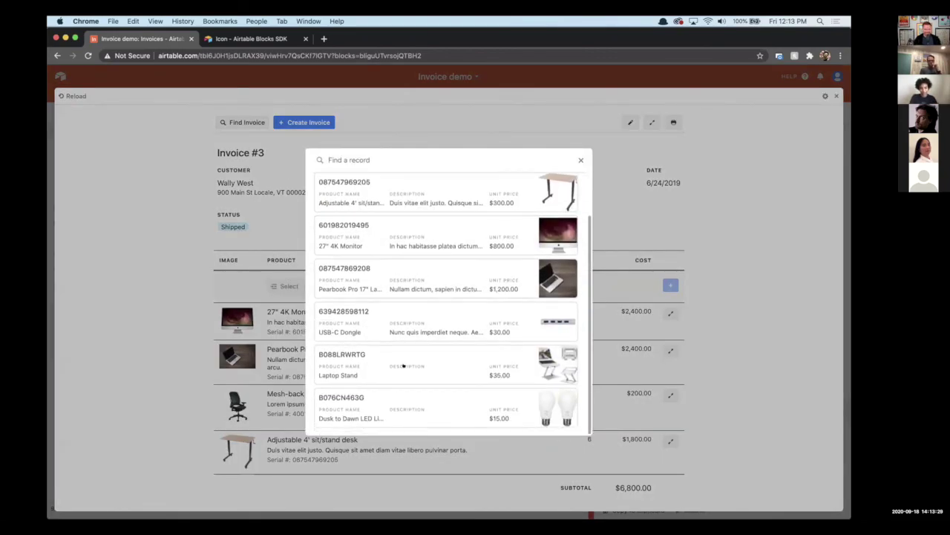
click(403, 364)
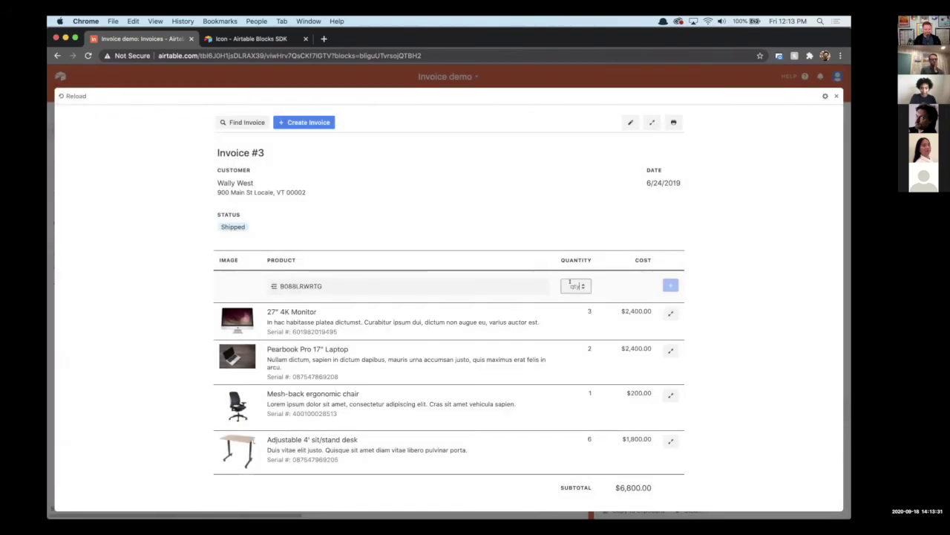
click(576, 286)
text(5)
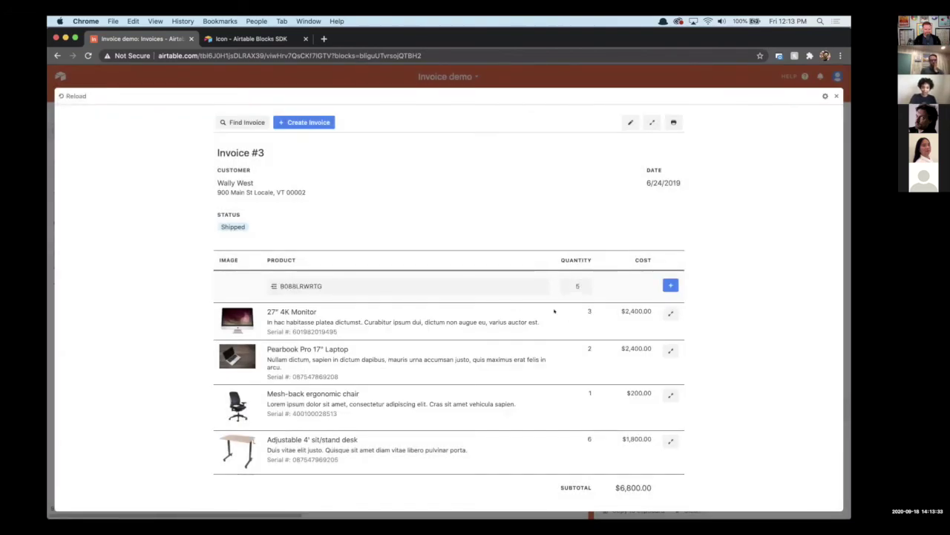
click(342, 284)
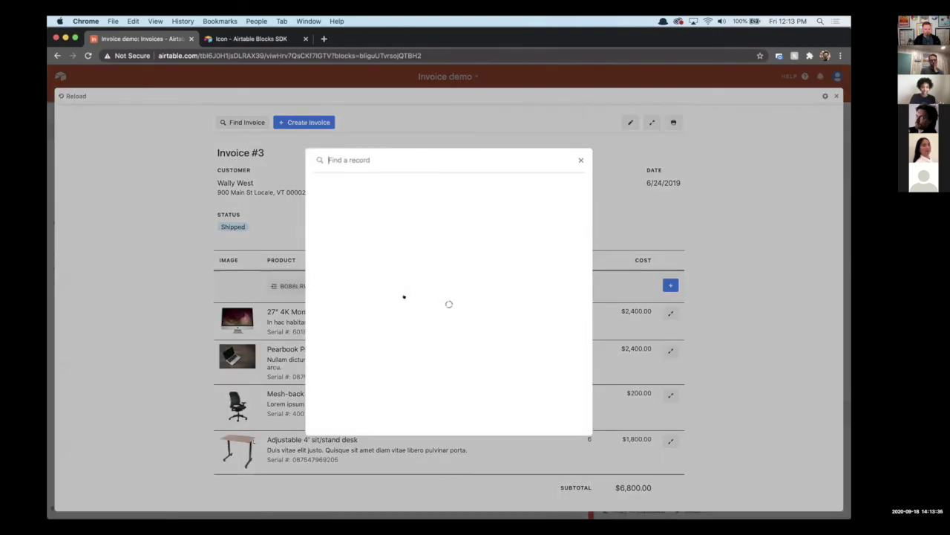
click(630, 317)
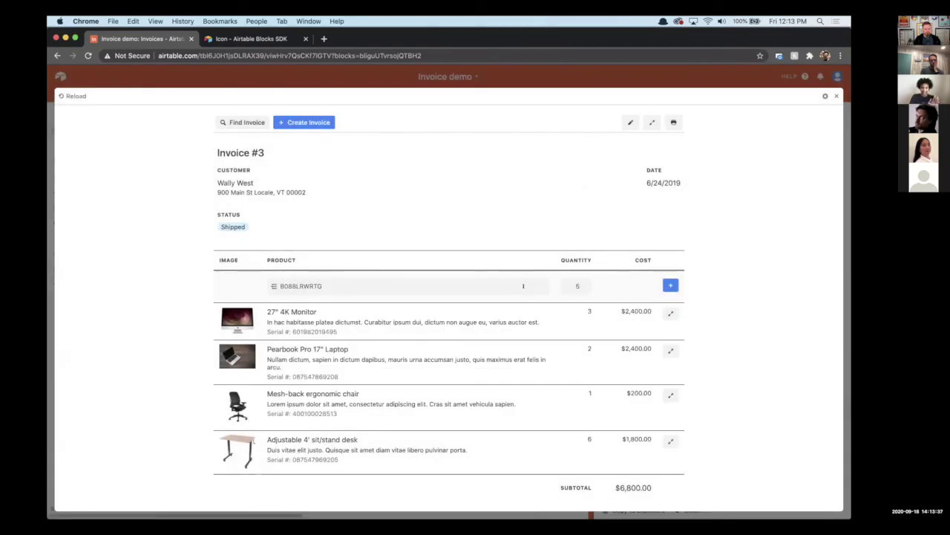
click(668, 284)
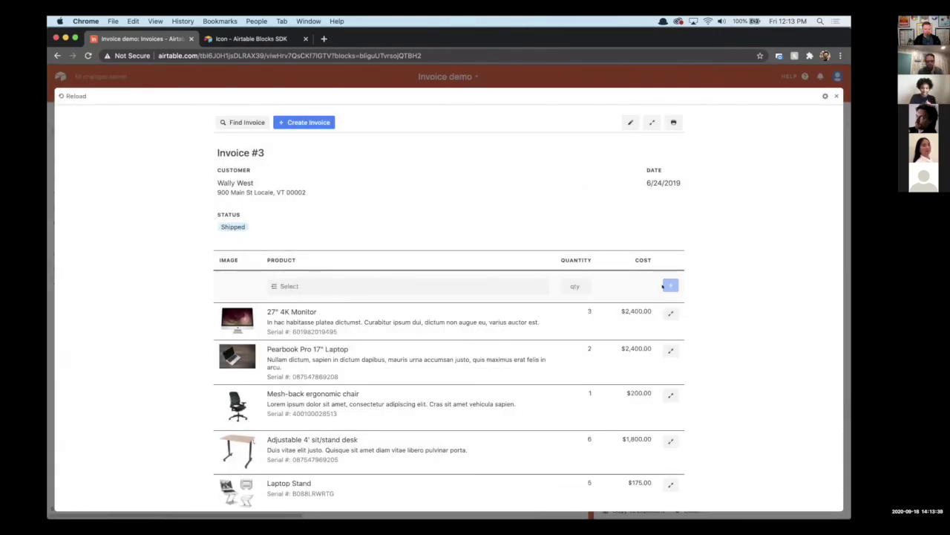
scroll(545, 356, down, 1)
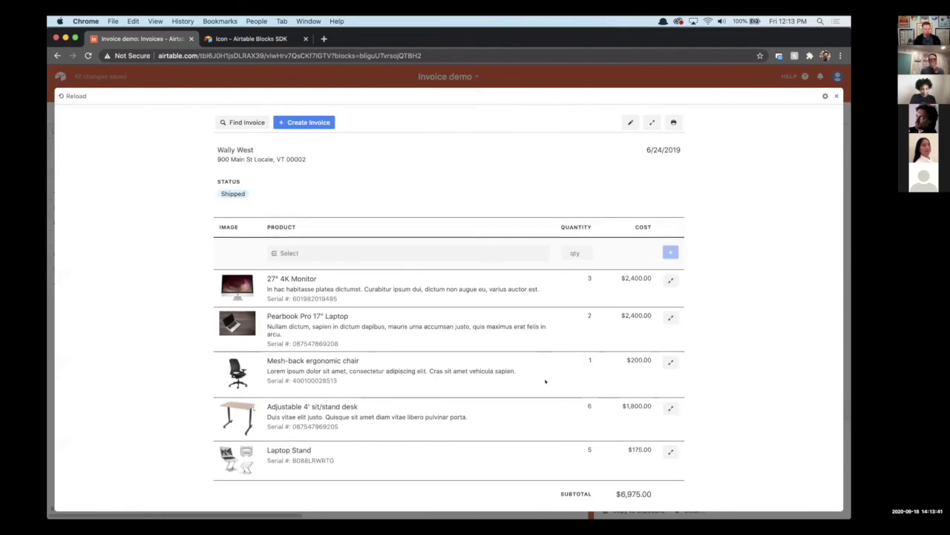
scroll(545, 381, up, 1)
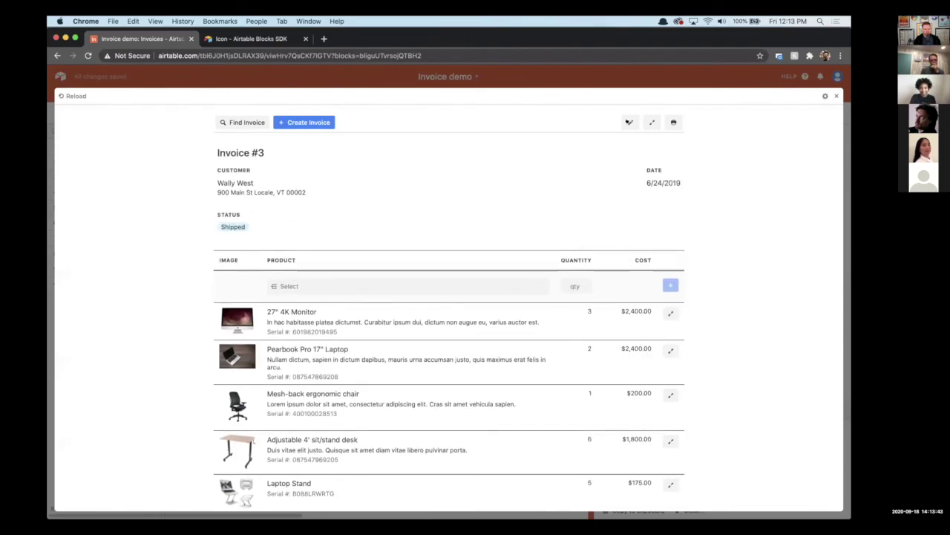
Edit the details of Invoice #3 to set the order status to Recieved.
click(629, 122)
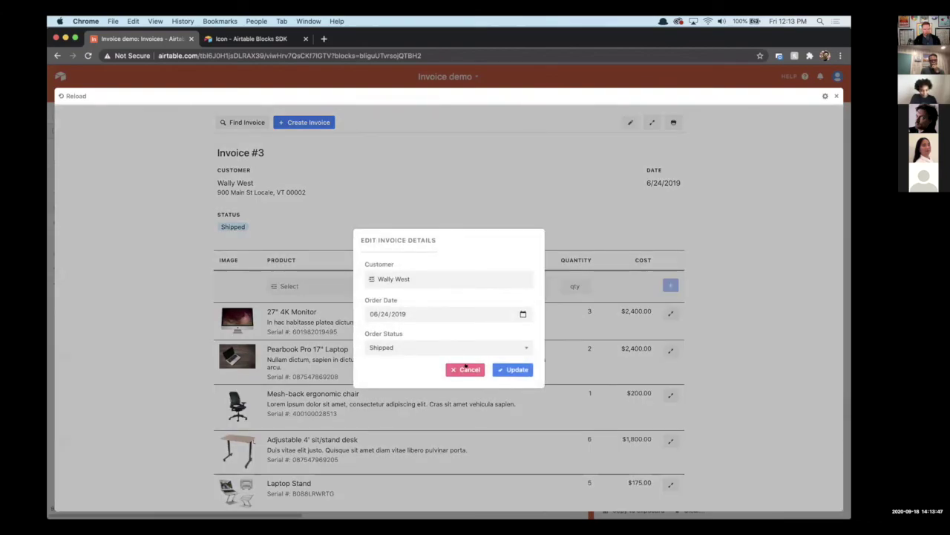
click(440, 348)
click(435, 355)
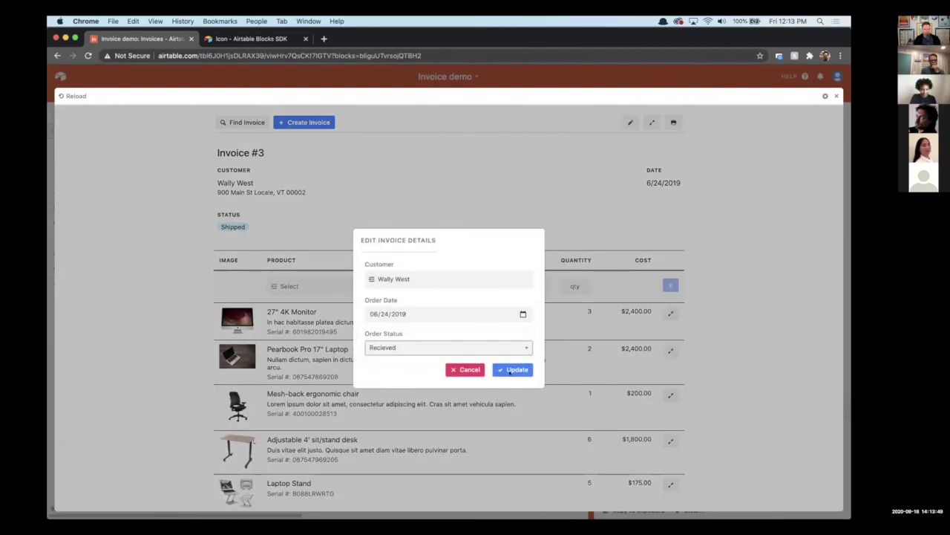
click(515, 369)
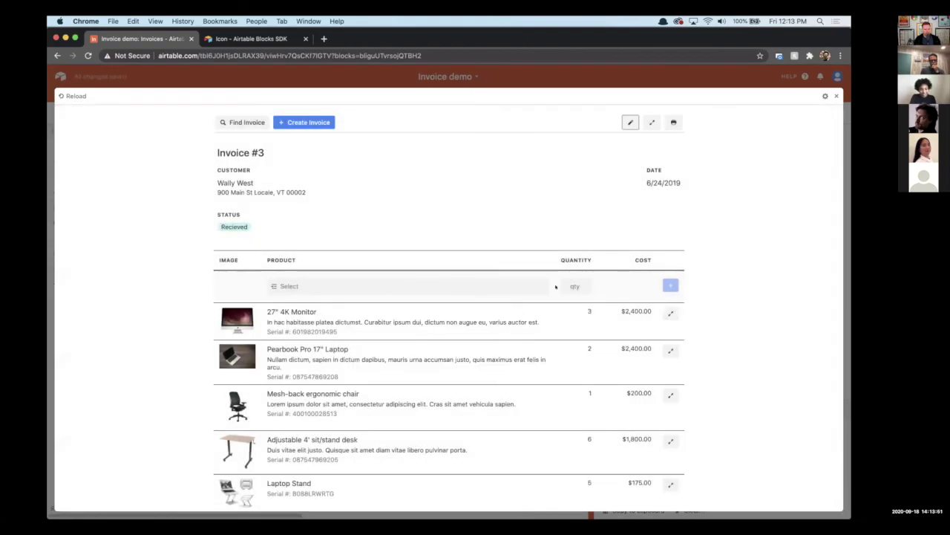
Bring up the print preview for Invoice #3 and dismiss it without saving.
click(666, 121)
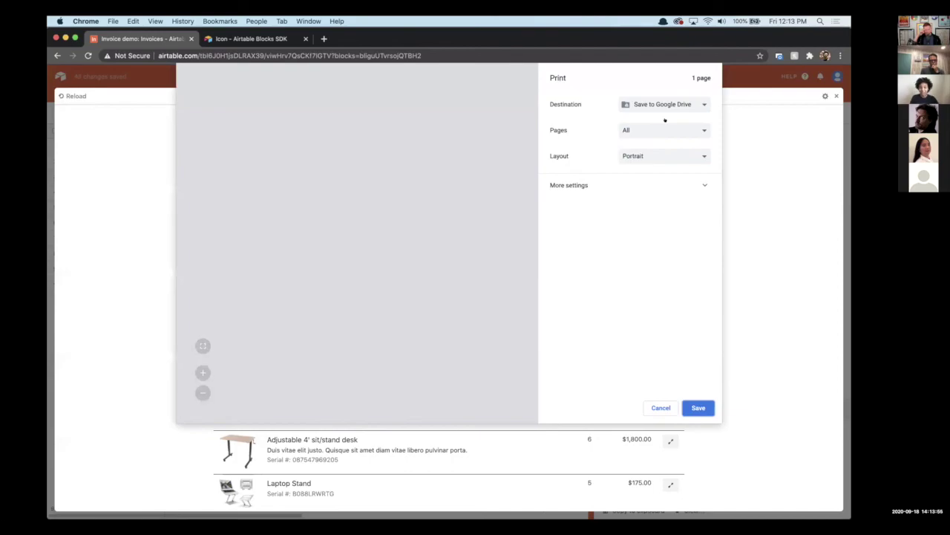
click(660, 407)
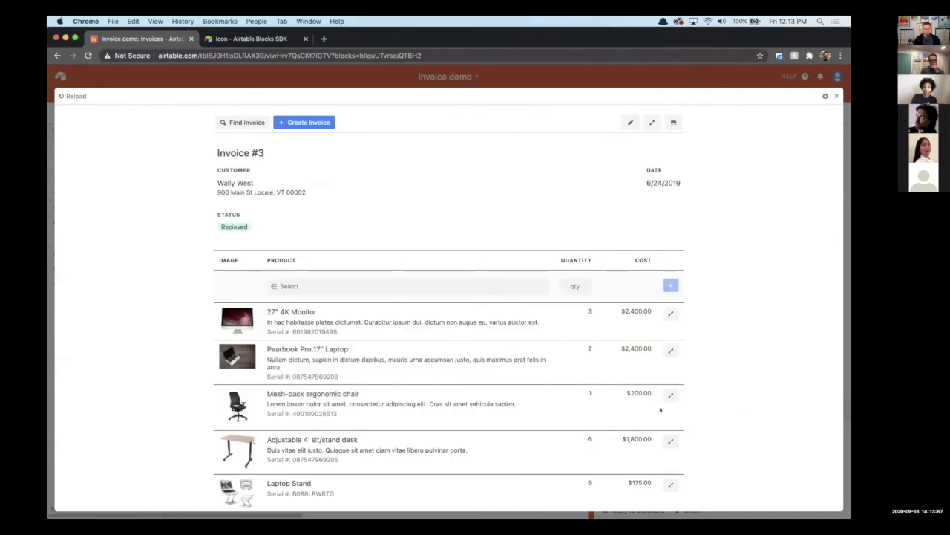